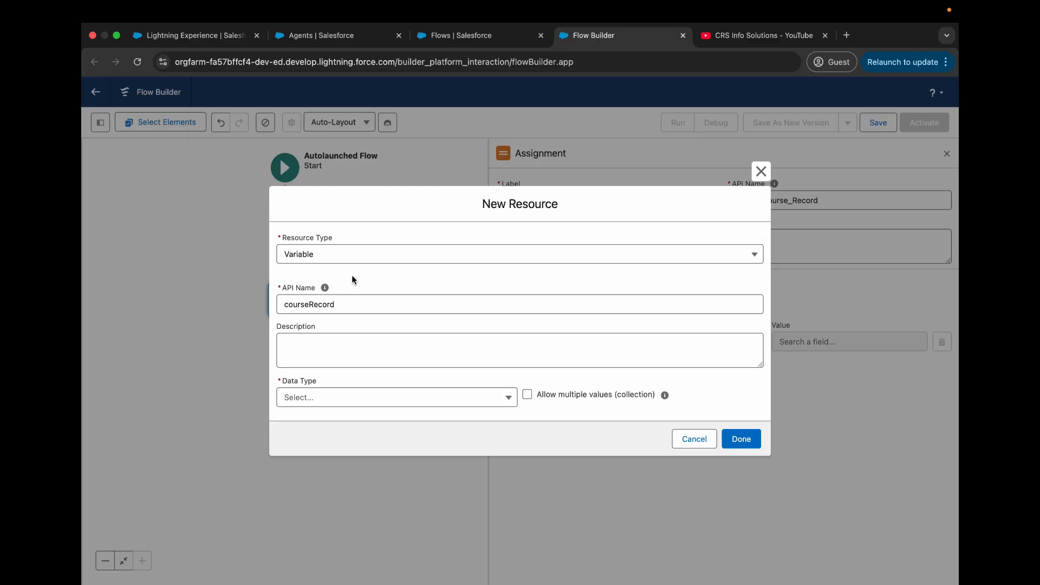
# Set the courseRecord variable's data type to Record and its object to Course, and make it available for output
pyautogui.click(351, 401)
pyautogui.click(333, 439)
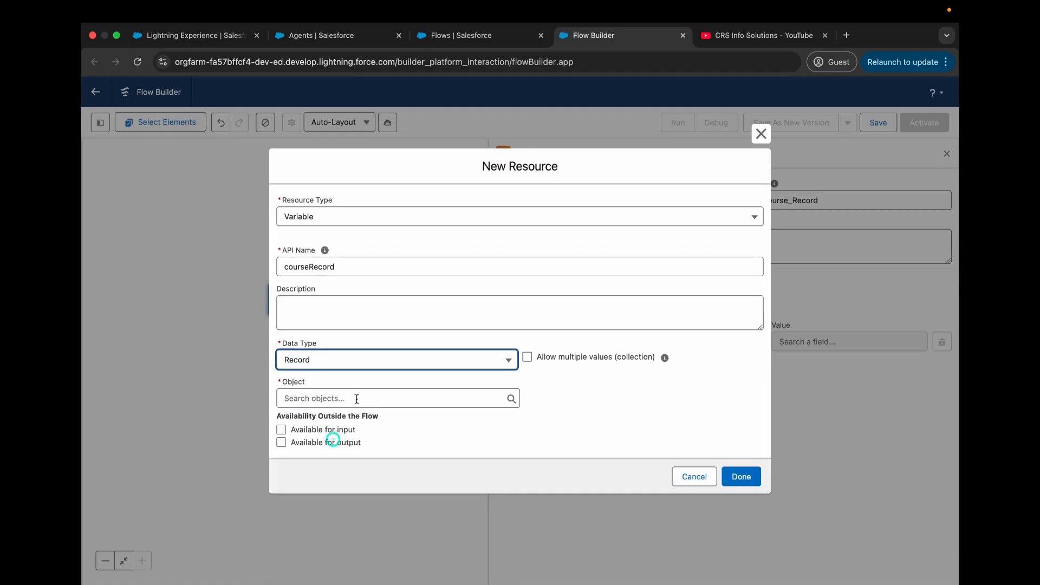
pyautogui.click(356, 399)
pyautogui.write('Co')
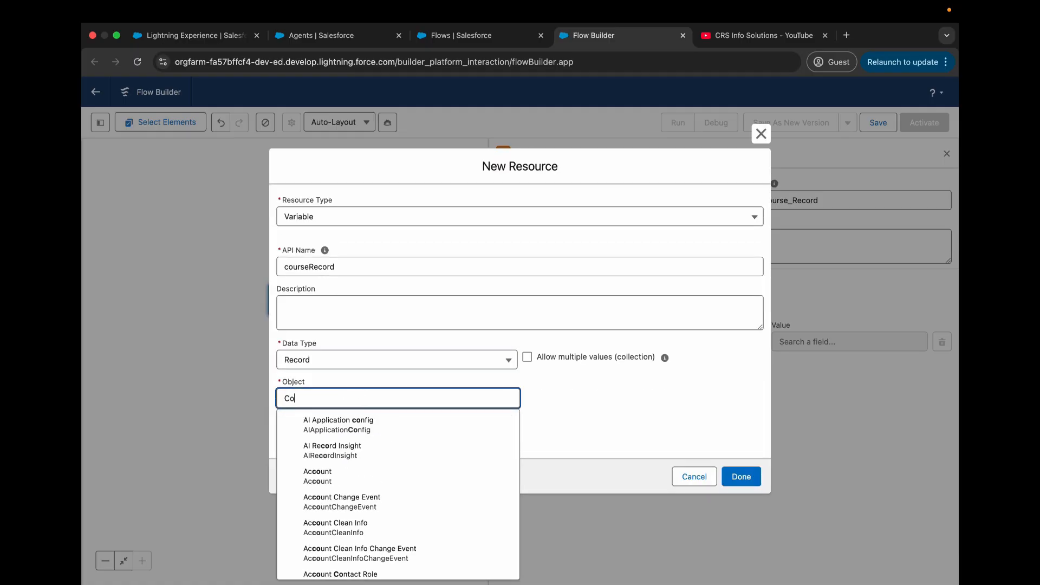
pyautogui.write('urse')
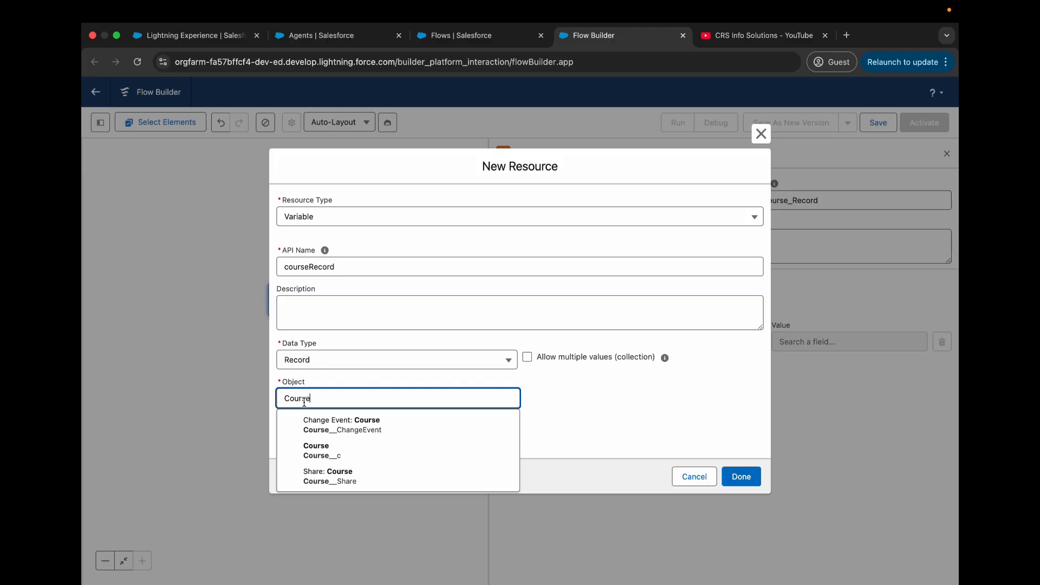
pyautogui.click(342, 457)
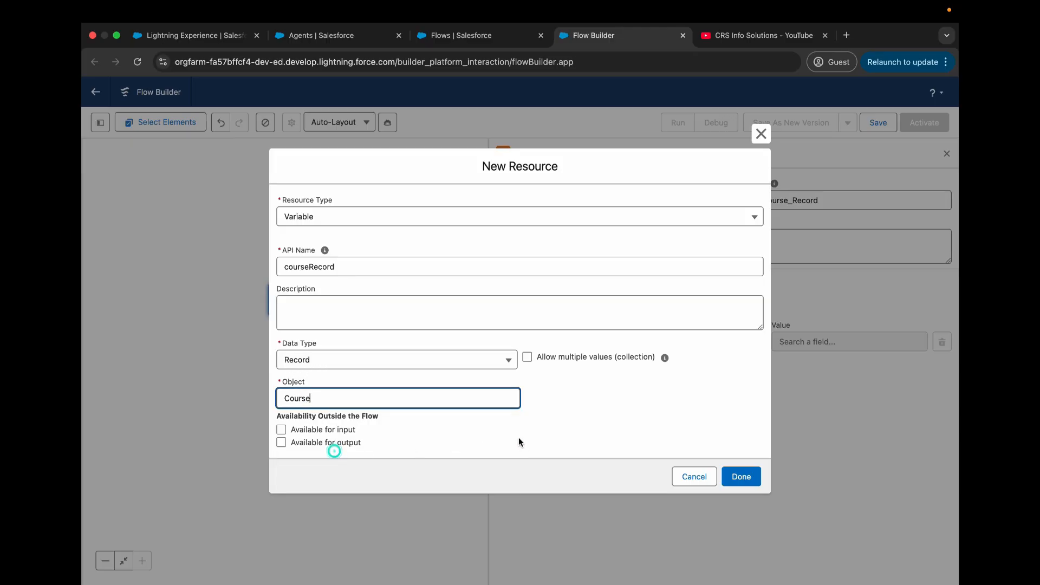
pyautogui.click(569, 415)
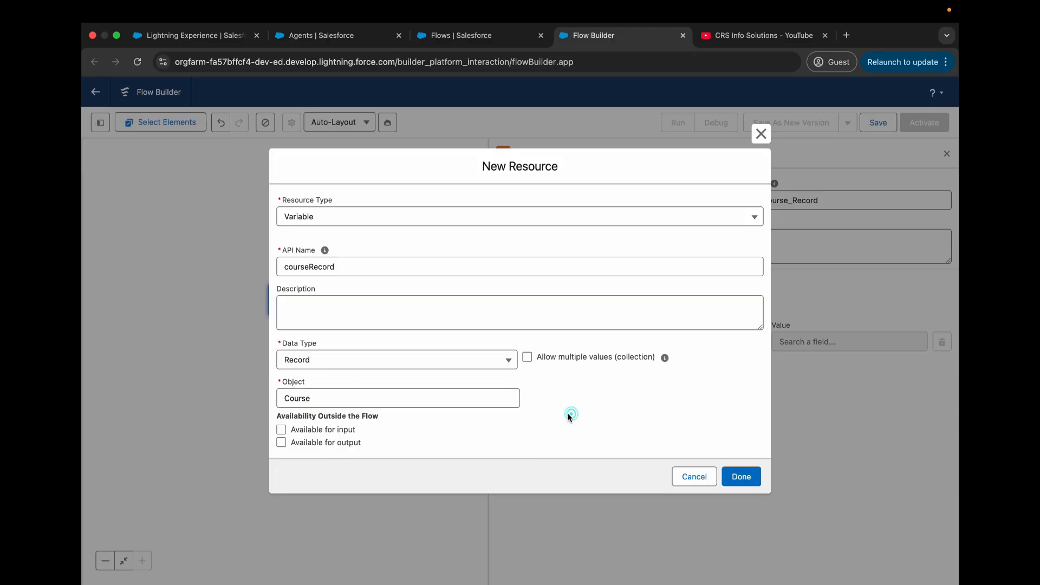
pyautogui.click(280, 443)
pyautogui.click(723, 441)
# Describe the variable as "The course__c record to be summarize for the user" and finish creating it
pyautogui.click(574, 297)
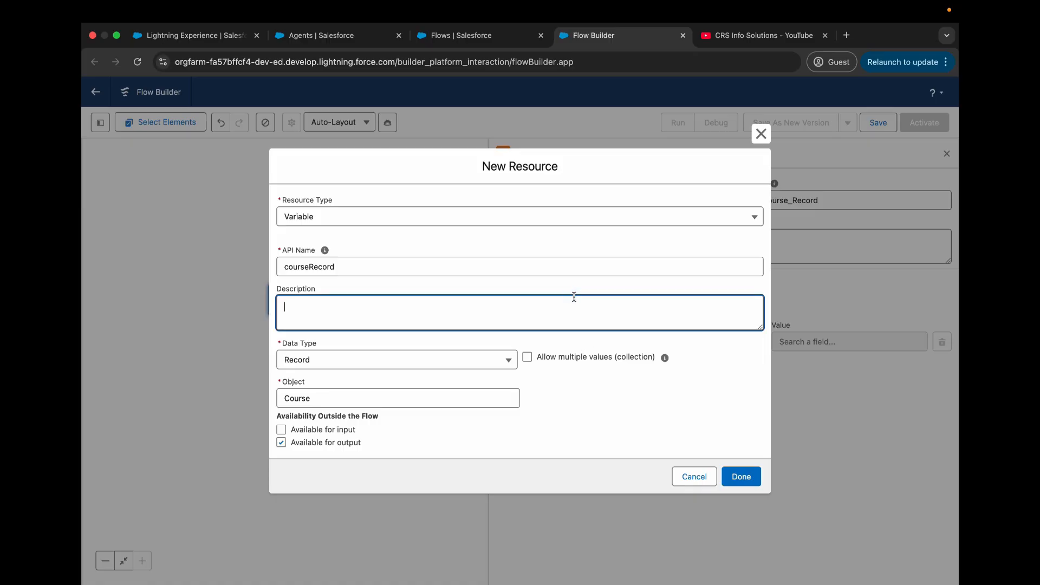
pyautogui.write('The course_c')
pyautogui.press('BackSpace')
pyautogui.write('_c recoord to be')
pyautogui.press('BackSpace')
pyautogui.press('BackSpace')
pyautogui.press('BackSpace')
pyautogui.press('BackSpace')
pyautogui.press('BackSpace')
pyautogui.write('to be summarize ')
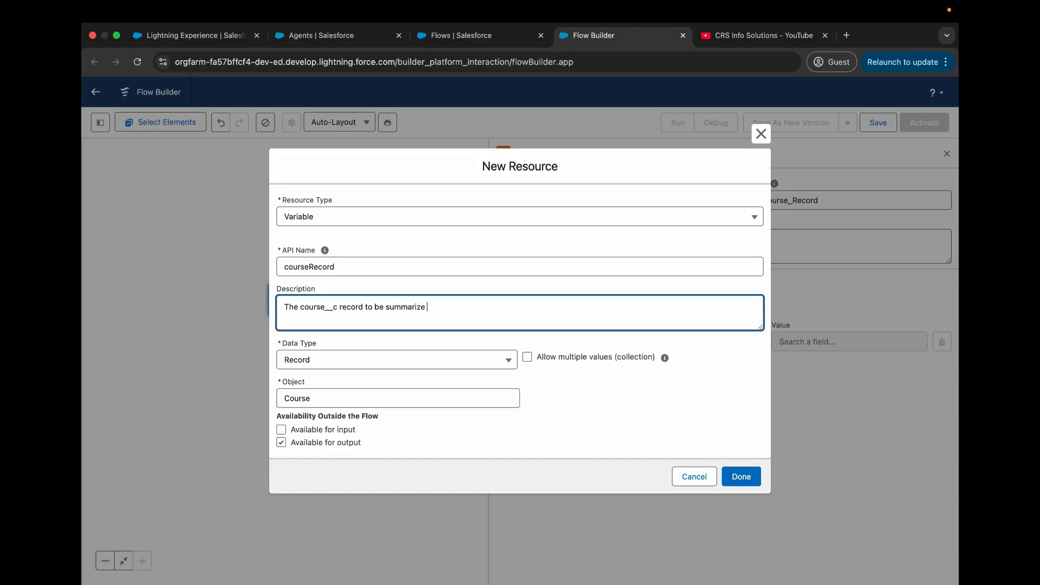
pyautogui.write('for the user')
pyautogui.click(750, 476)
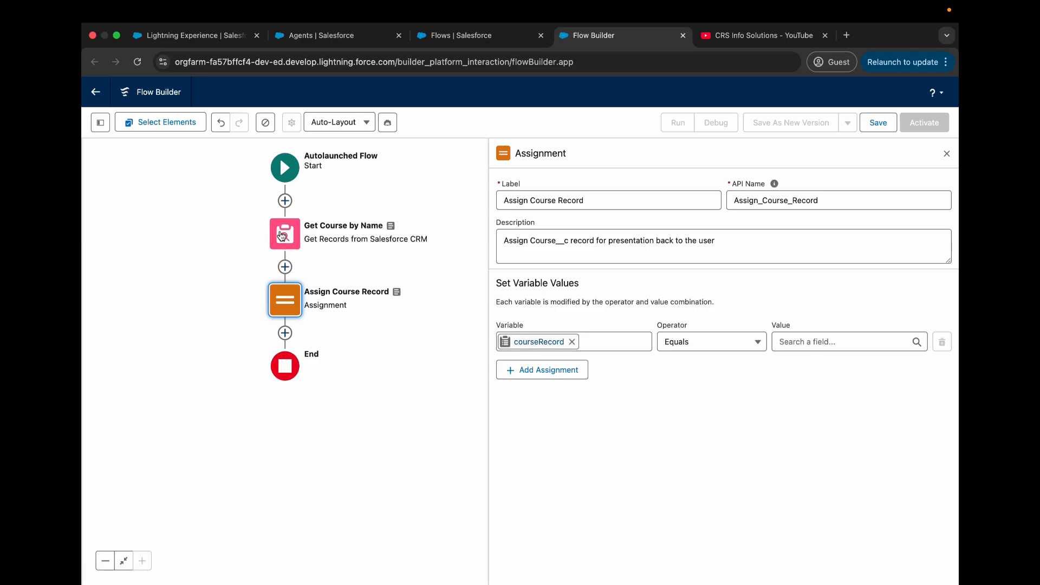
pyautogui.click(828, 341)
pyautogui.write('get')
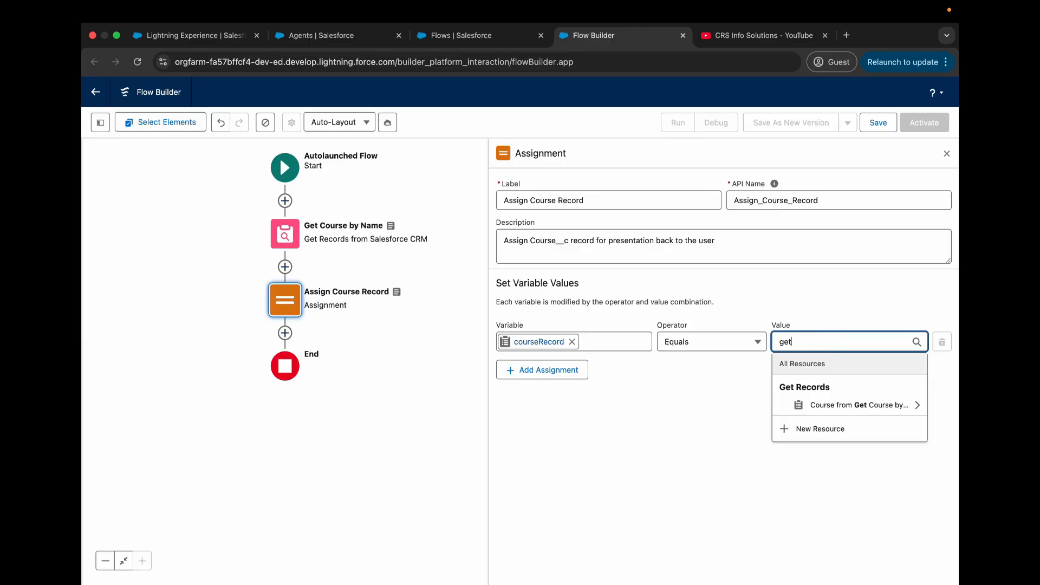
pyautogui.click(859, 405)
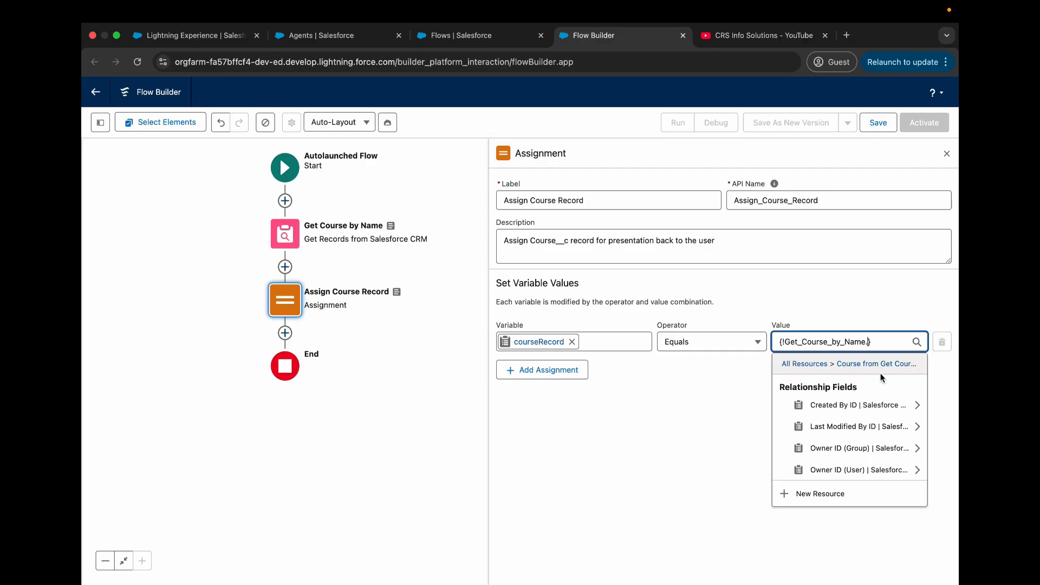
pyautogui.click(882, 406)
pyautogui.click(865, 407)
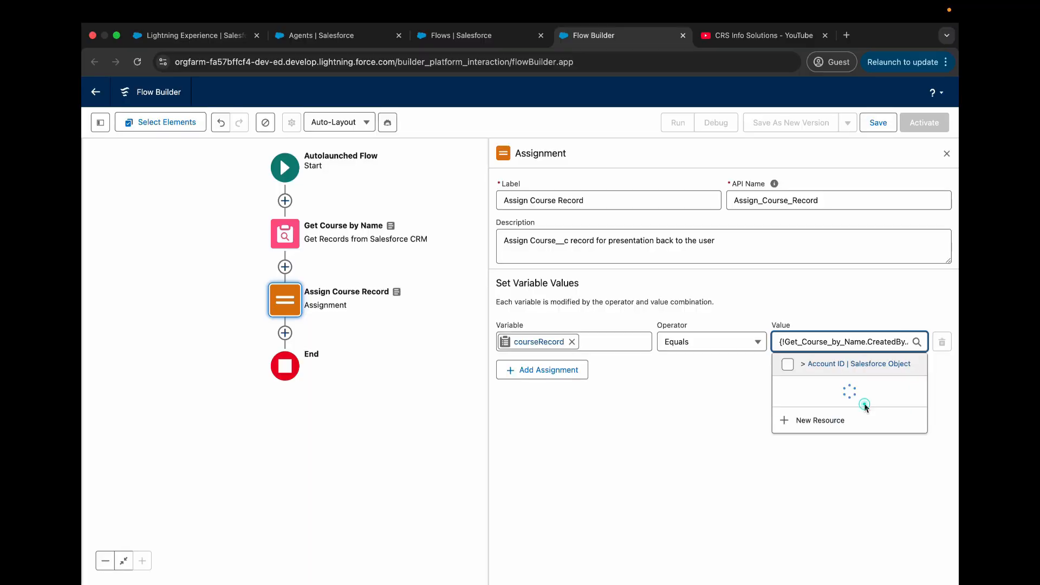
pyautogui.click(867, 408)
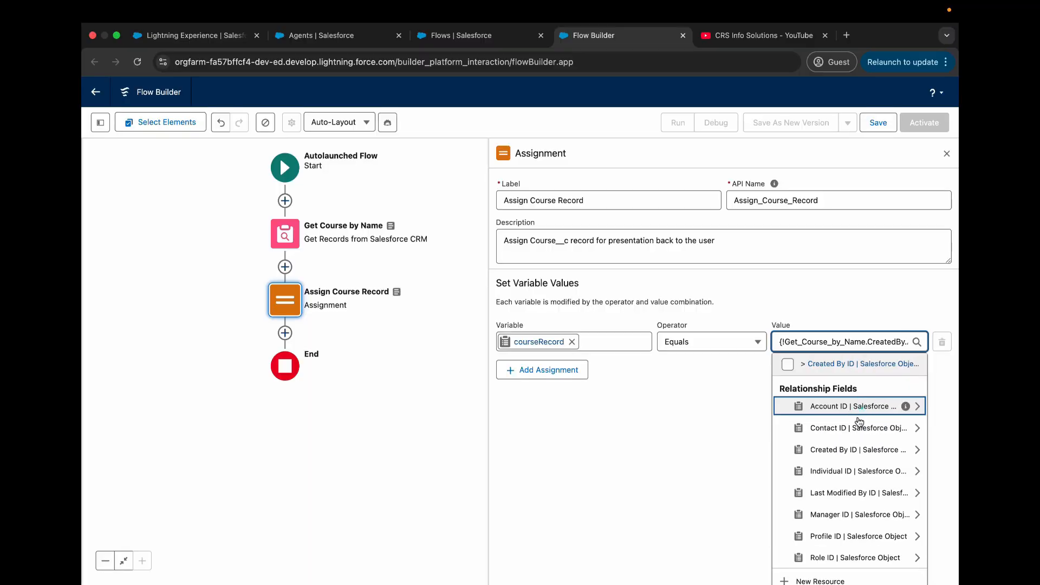
pyautogui.click(867, 408)
pyautogui.click(867, 408)
pyautogui.click(866, 405)
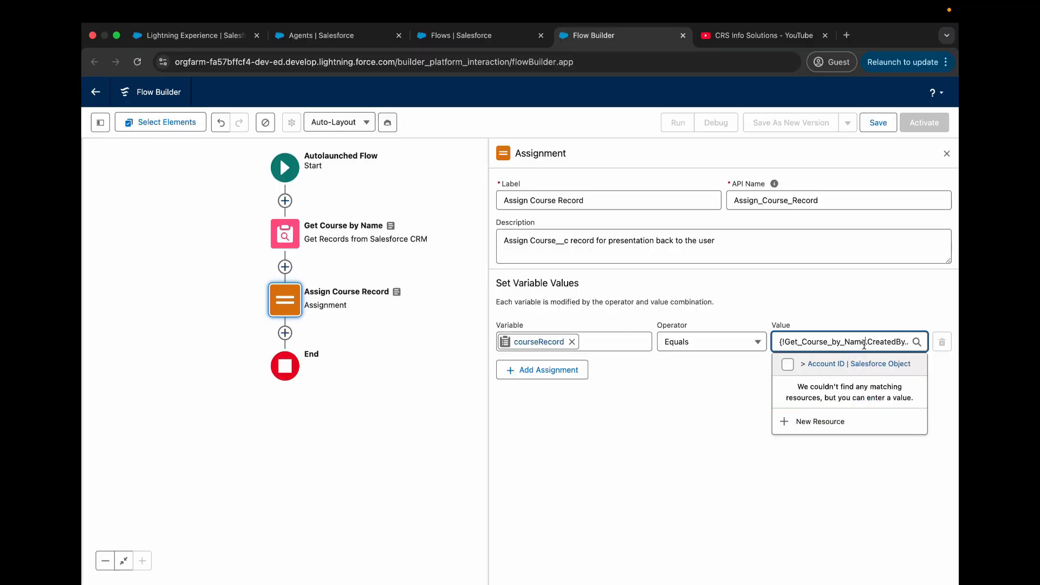
pyautogui.press('super+a')
pyautogui.press('BackSpace')
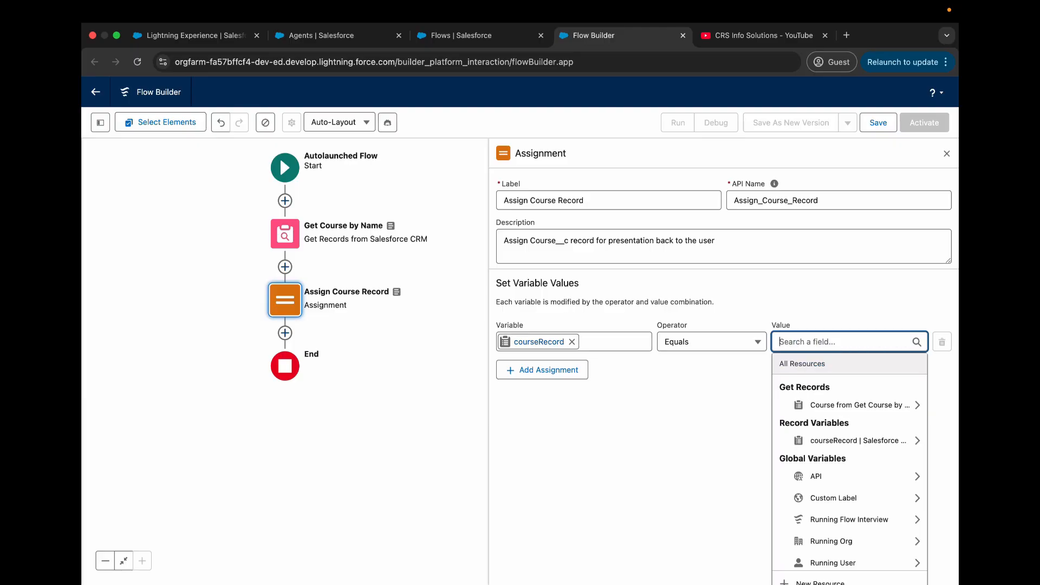
# Assign the whole Course record from Get Course by Name as the value of courseRecord, without any subfield
pyautogui.write('get')
pyautogui.click(855, 407)
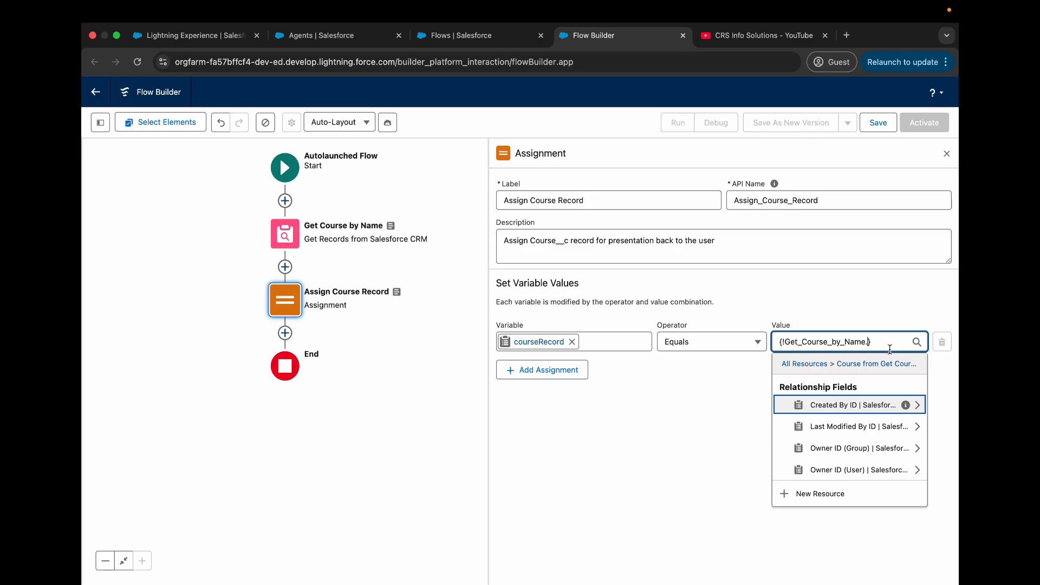
pyautogui.press('BackSpace')
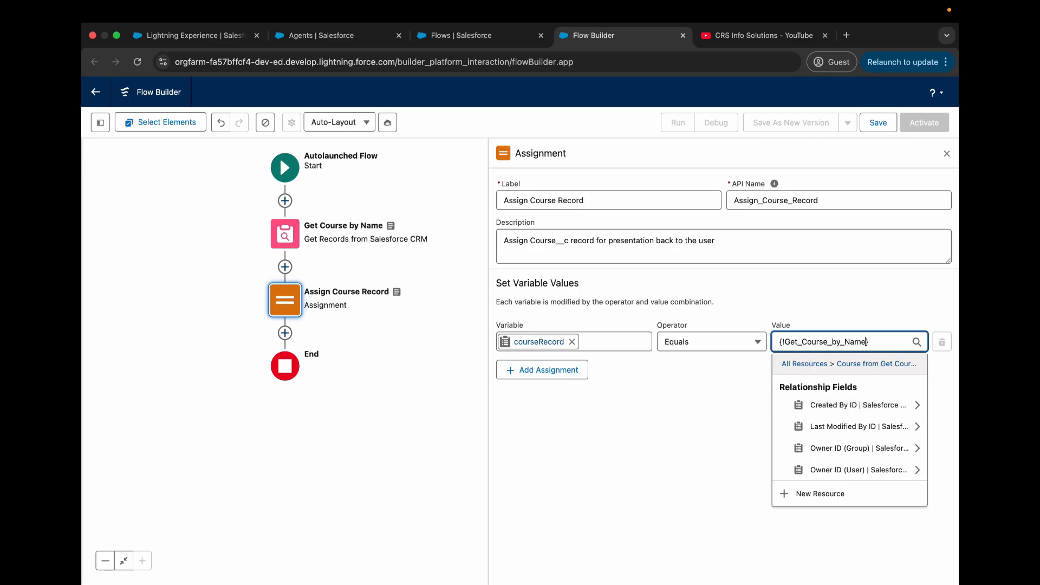
pyautogui.click(882, 304)
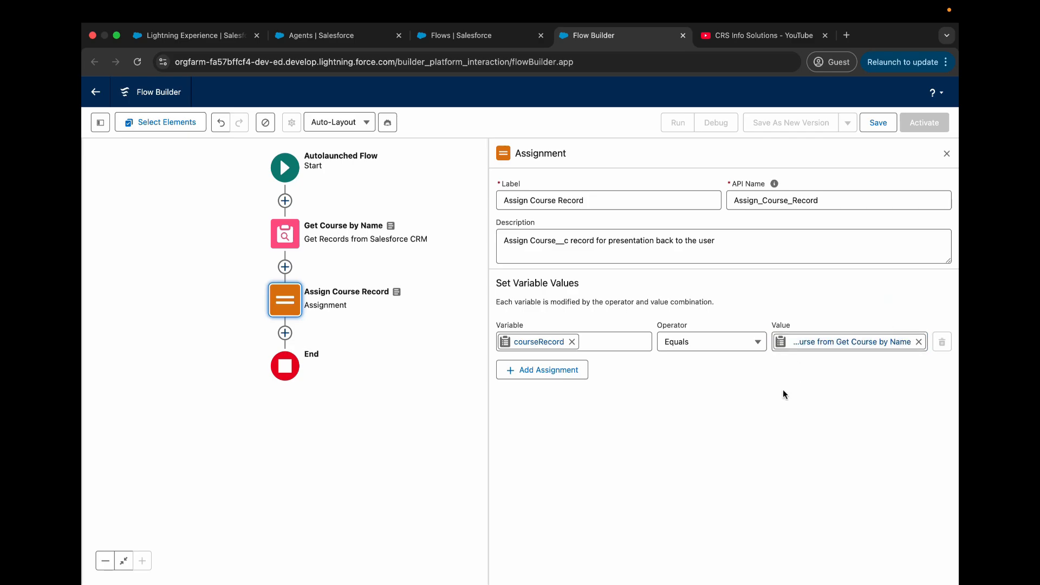
pyautogui.click(812, 345)
pyautogui.click(817, 290)
pyautogui.click(760, 439)
# Save the flow with the label Get Course Details and activate it
pyautogui.click(867, 122)
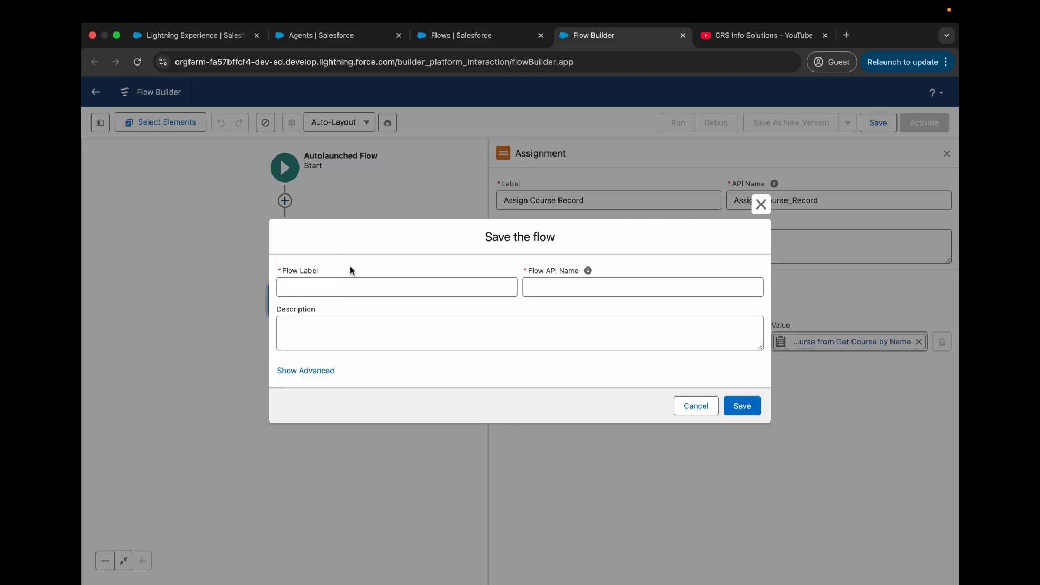
pyautogui.click(353, 284)
pyautogui.write('Get C')
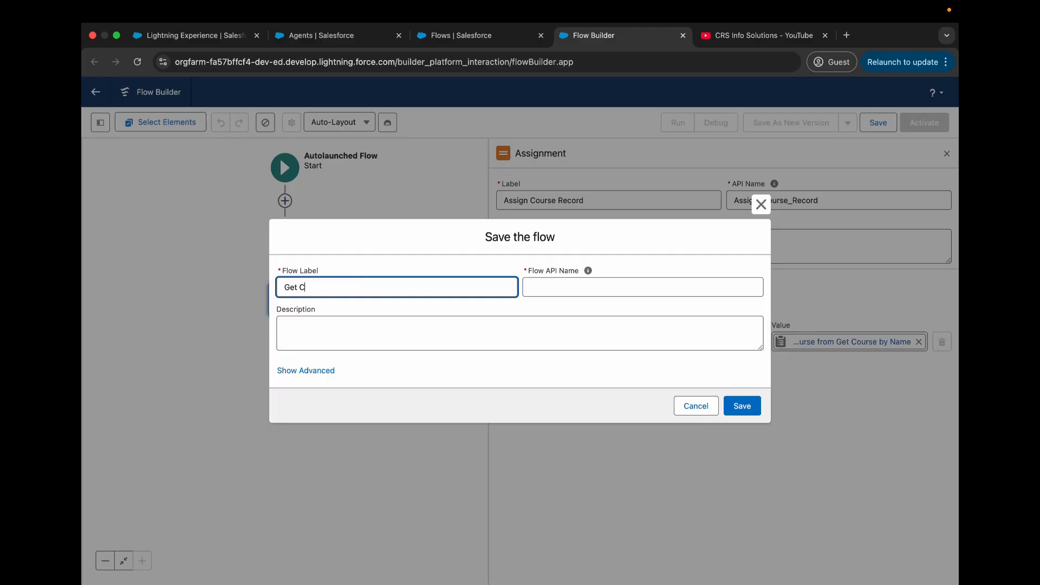
pyautogui.write('ourse Details')
pyautogui.click(546, 265)
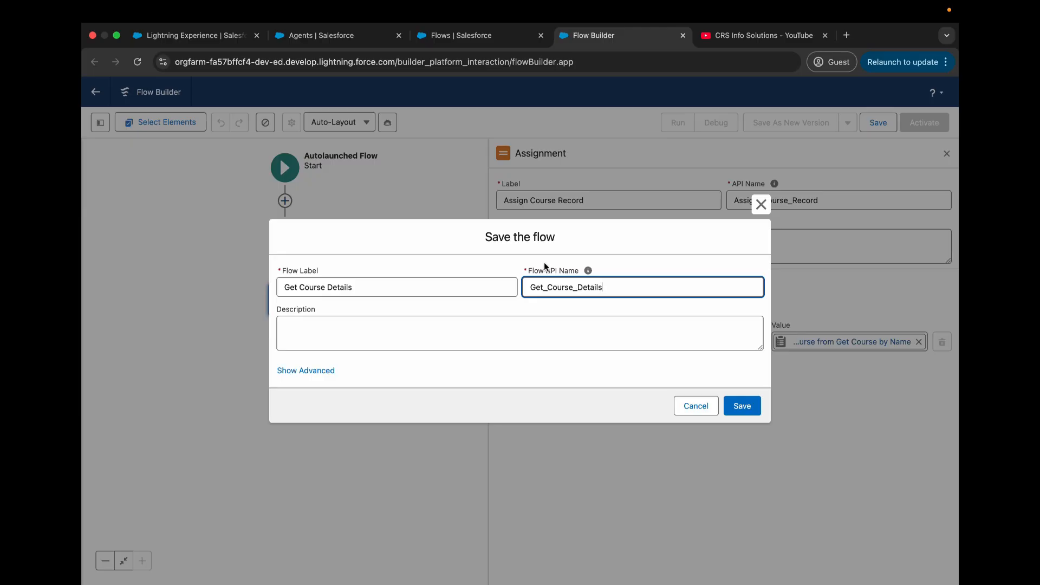
pyautogui.click(751, 407)
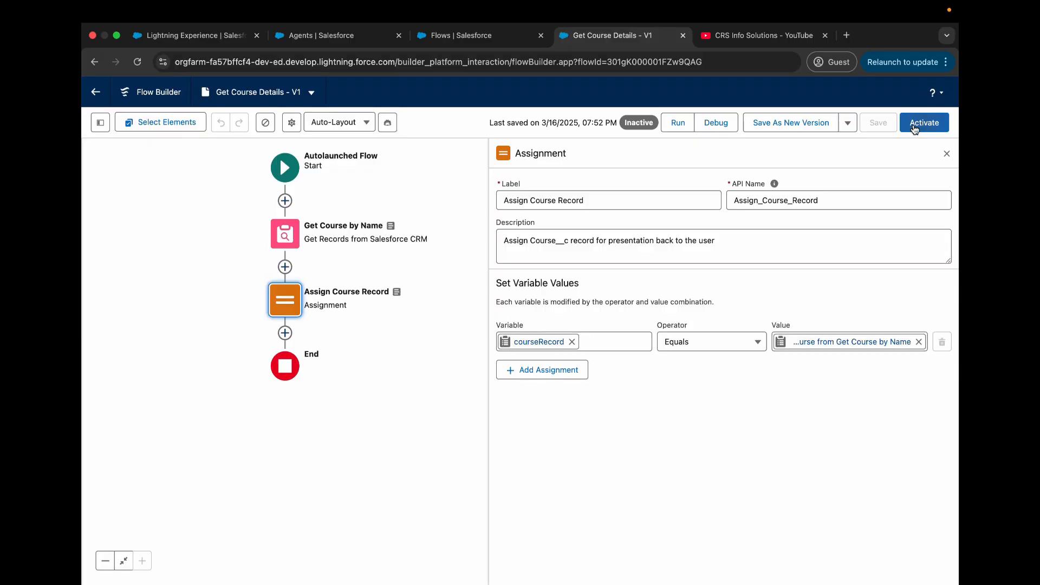
pyautogui.click(916, 126)
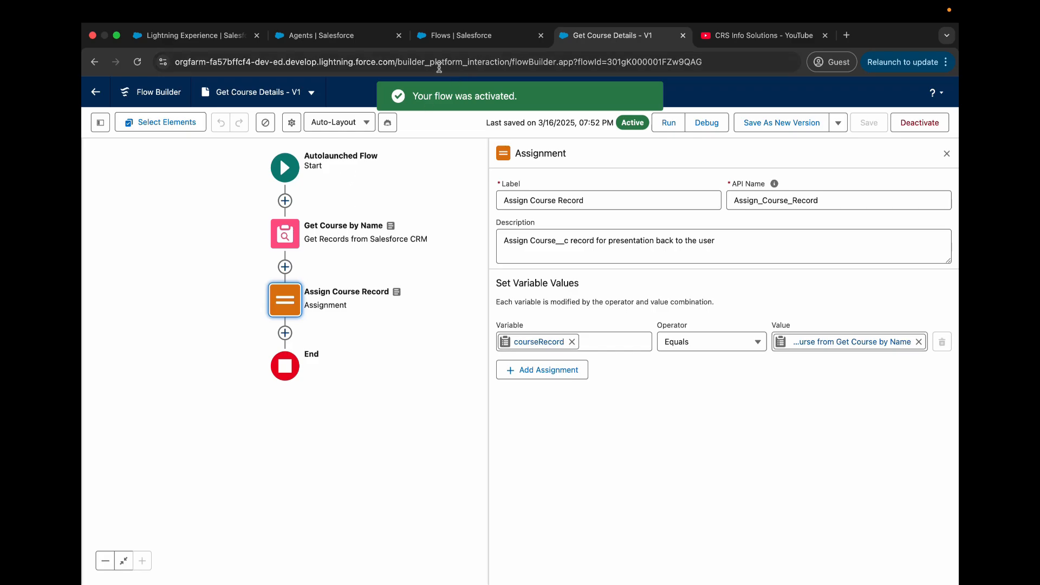
# Return to the Flows list and create a new Autolaunched Flow (No Trigger) from scratch, closing the Einstein assistant
pyautogui.click(87, 94)
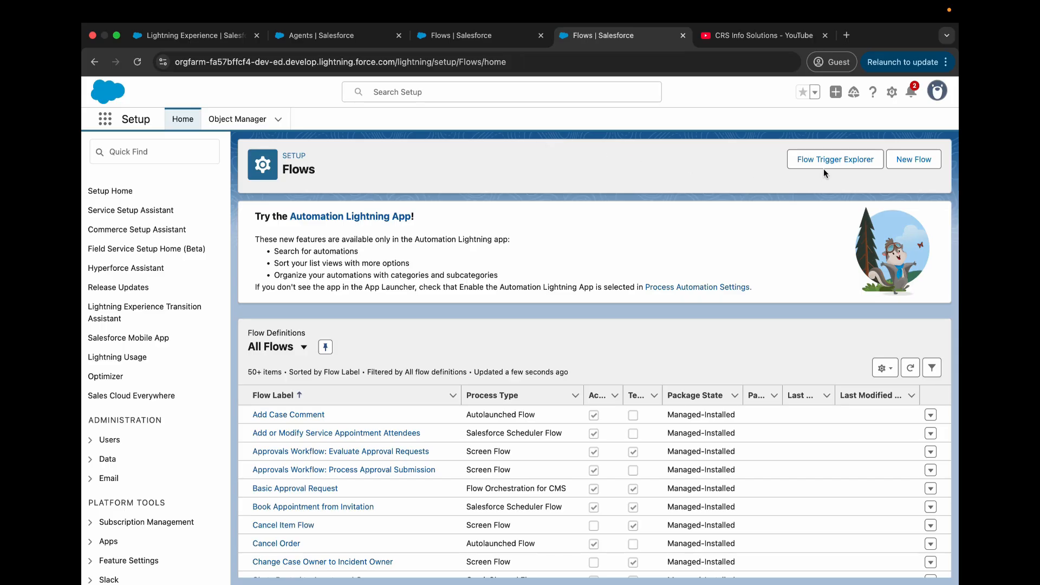
pyautogui.click(913, 160)
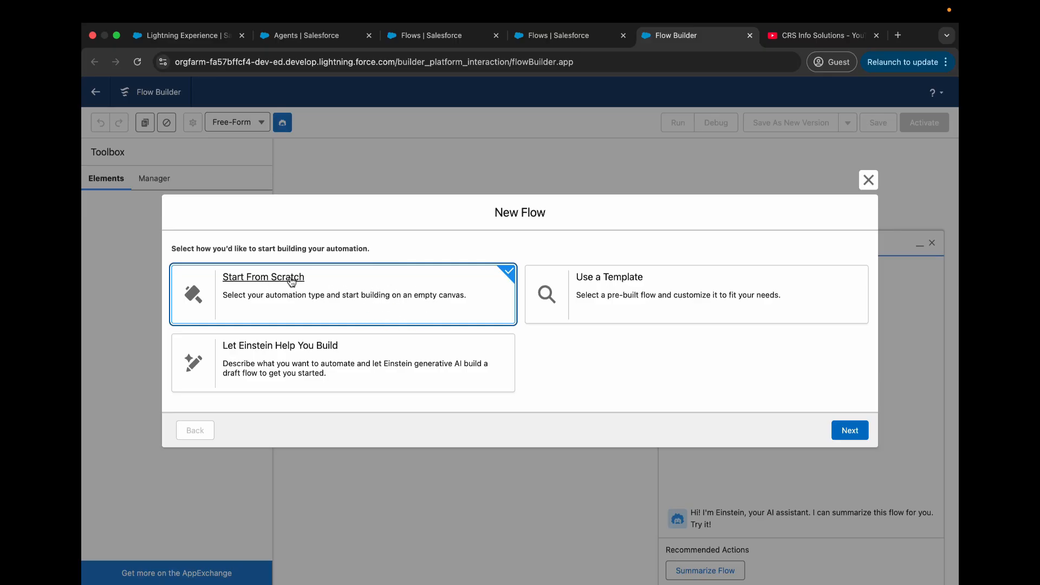
pyautogui.click(848, 430)
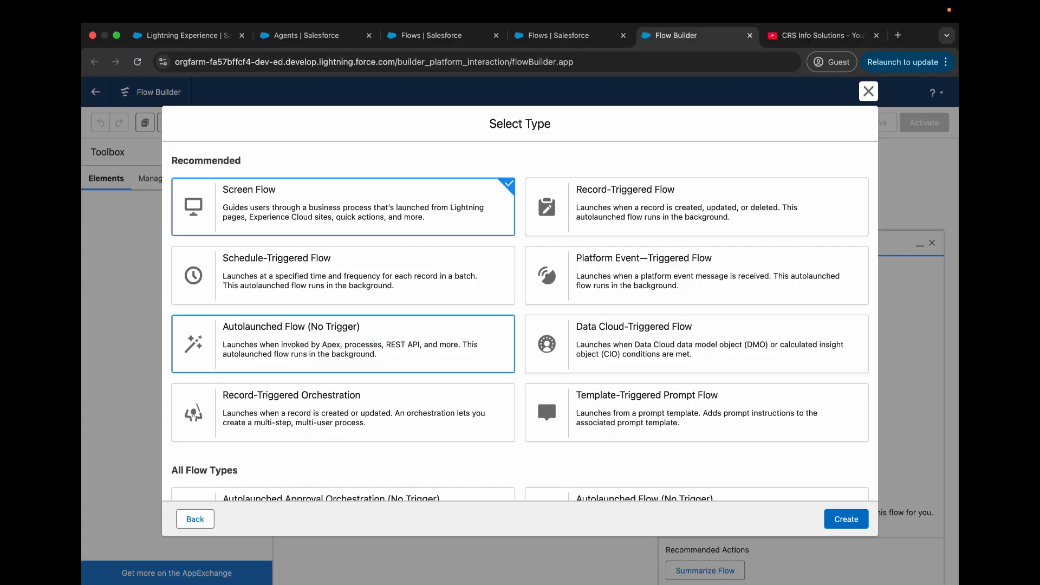
pyautogui.click(373, 342)
pyautogui.click(846, 519)
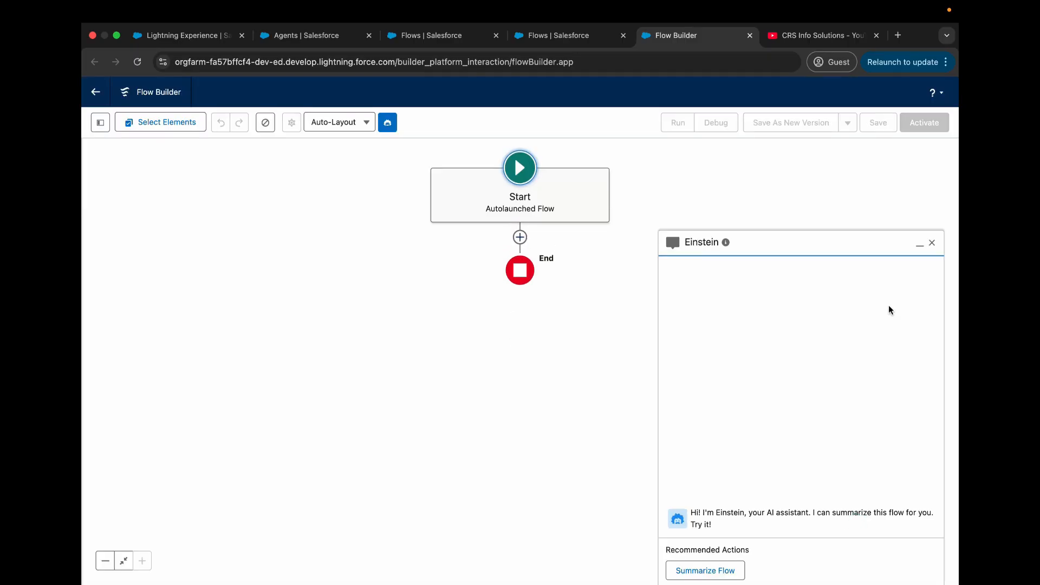
pyautogui.click(932, 242)
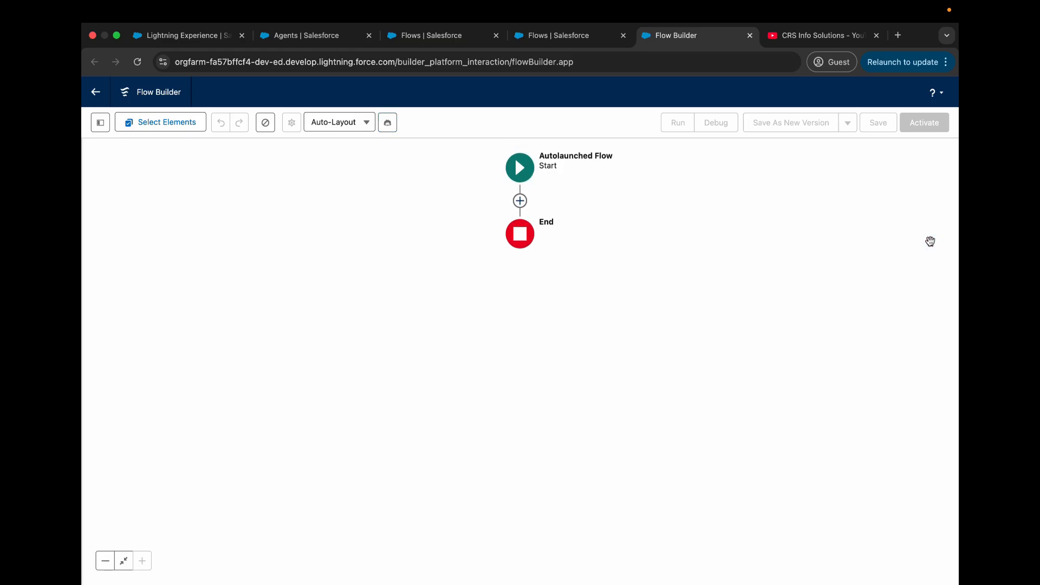
# Add a Get Records element after the flow's start and label it Get Sessions by Date
pyautogui.click(519, 201)
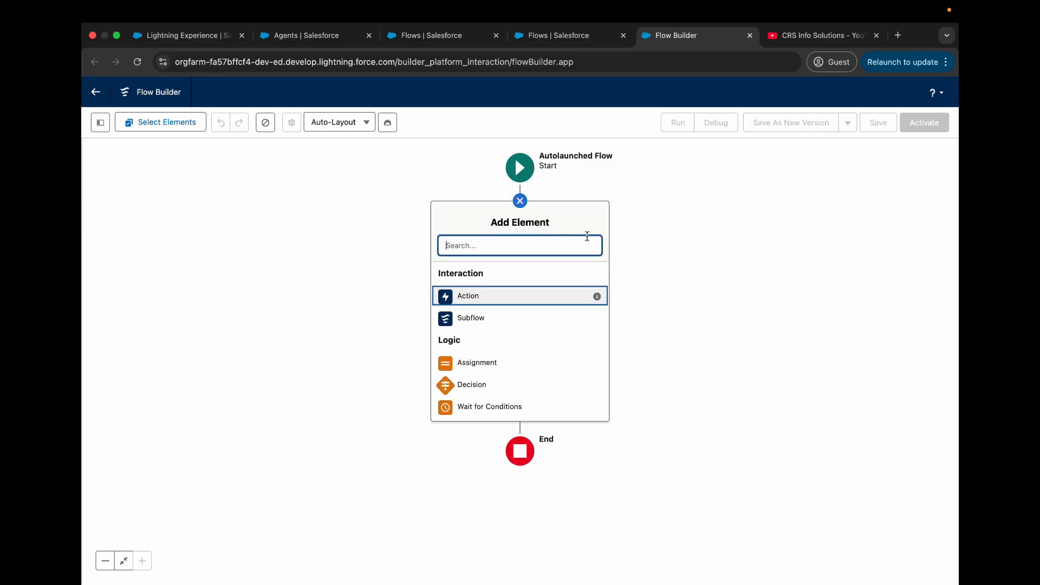
pyautogui.write('get')
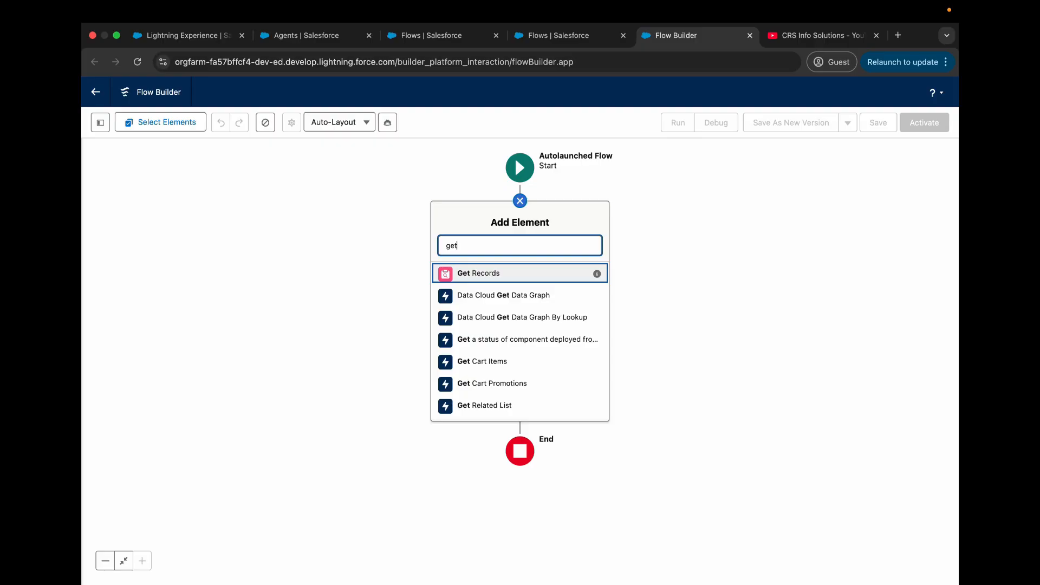
pyautogui.click(475, 275)
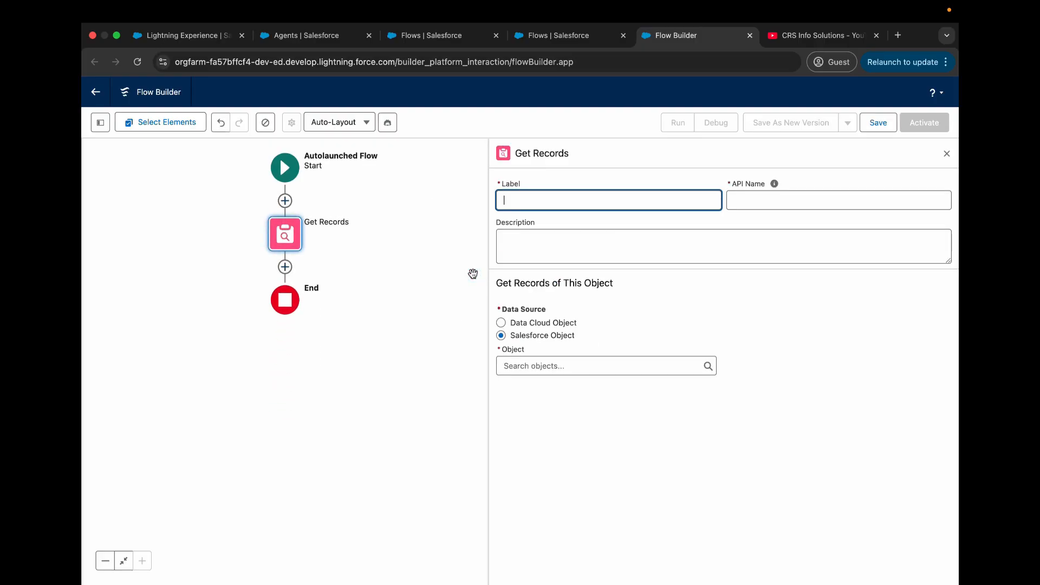
pyautogui.press('capslock')
pyautogui.write('et Sessions by Date')
pyautogui.click(768, 363)
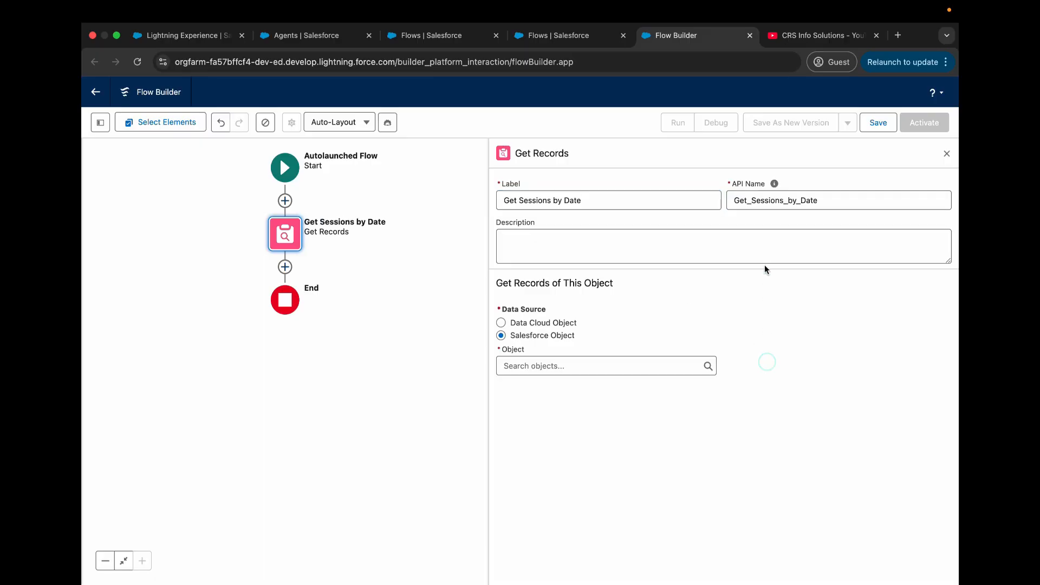
# Describe the Get Records element as "Get course session records based on the course Id and the Date"
pyautogui.click(747, 240)
pyautogui.write('Get ')
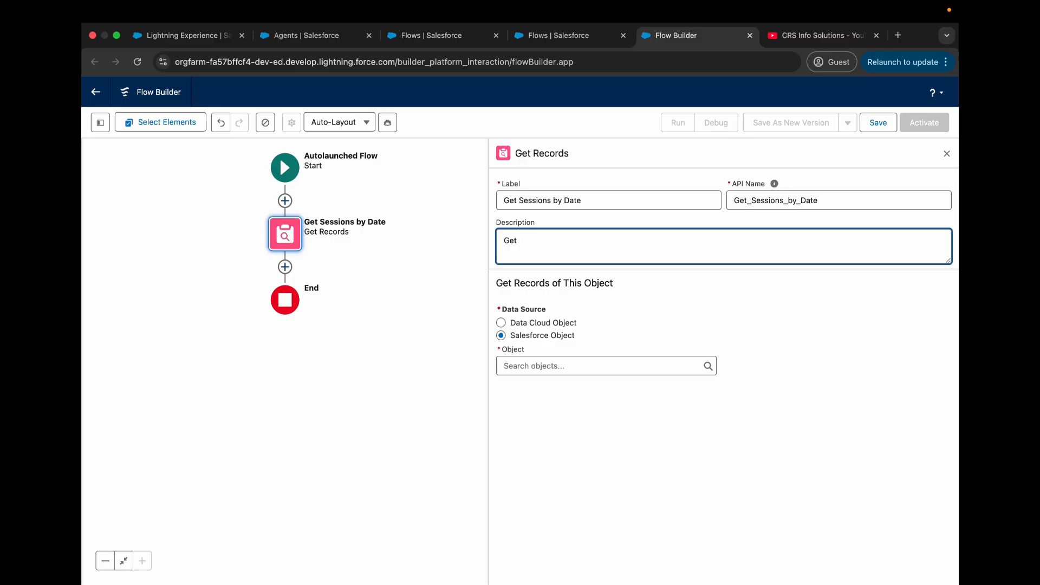
pyautogui.write('course sessions')
pyautogui.press('BackSpace')
pyautogui.write('records ba')
pyautogui.write('e')
pyautogui.write('s')
pyautogui.press('BackSpace')
pyautogui.press('BackSpace')
pyautogui.write('sed on the cou')
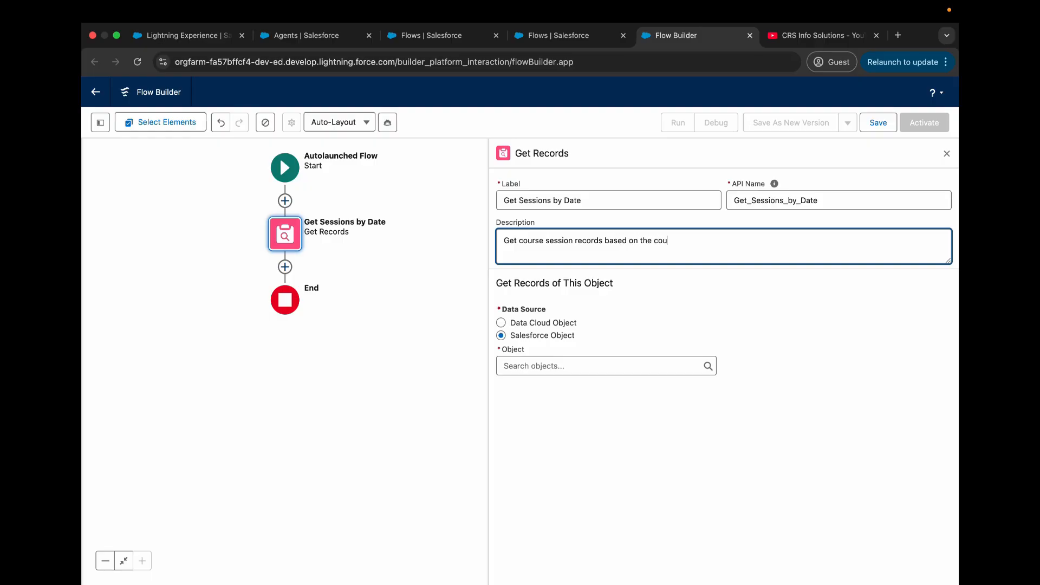
pyautogui.write('rse l')
pyautogui.write('d and the Date')
pyautogui.click(857, 342)
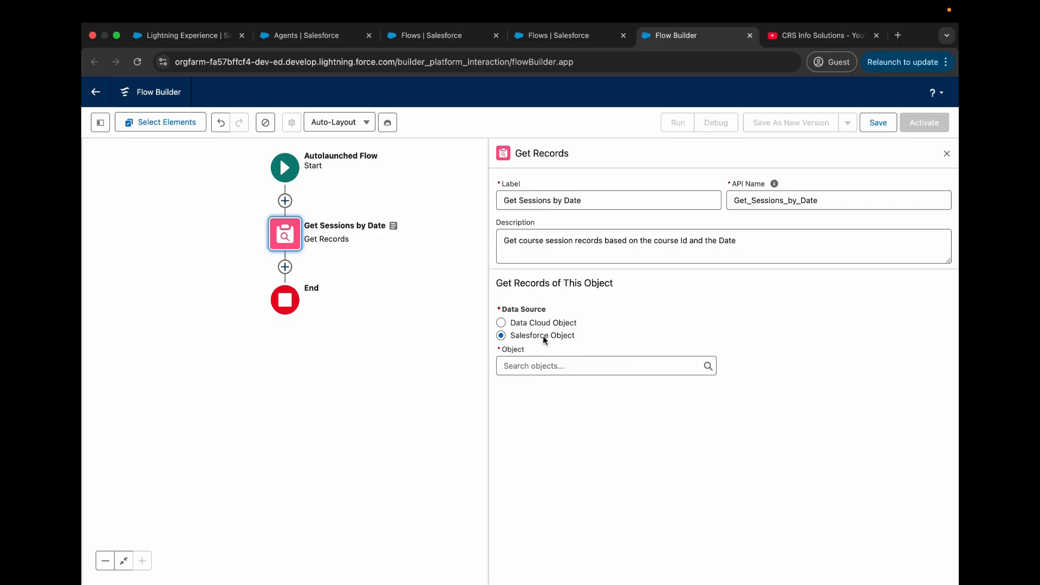
# Choose Session as the Salesforce object whose records the Get Sessions by Date element retrieves
pyautogui.click(584, 374)
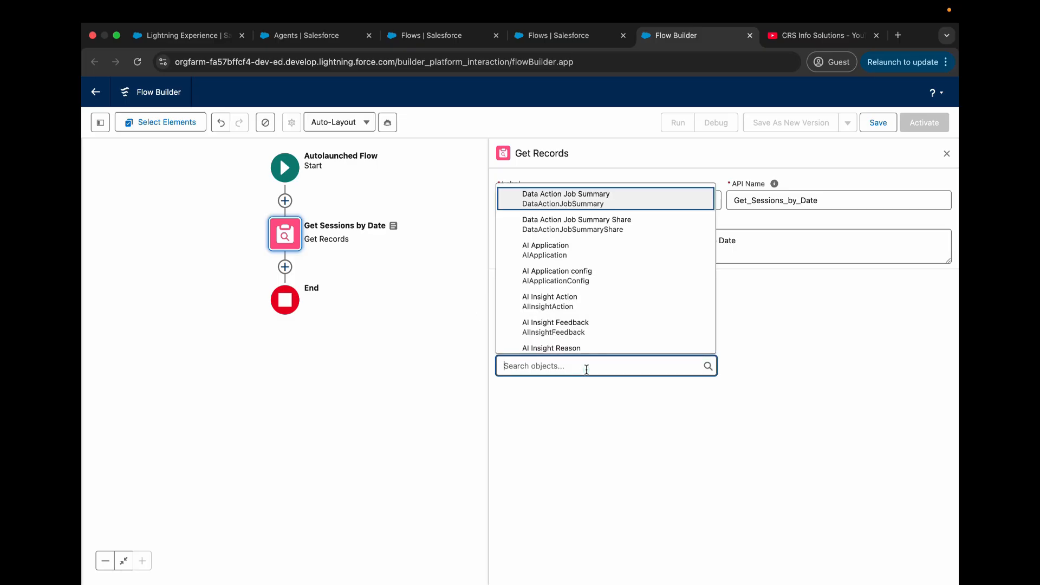
pyautogui.write('sOU')
pyautogui.write('RSE')
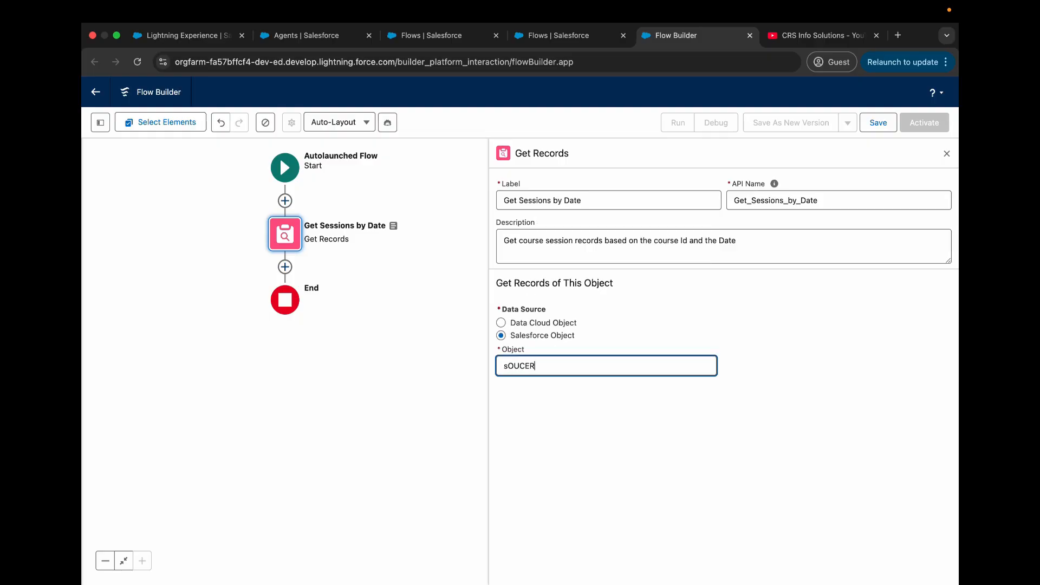
pyautogui.press('BackSpace')
pyautogui.press('BackSpace')
pyautogui.press('BackSpace')
pyautogui.press('BackSpace')
pyautogui.press('BackSpace')
pyautogui.press('BackSpace')
pyautogui.write('S')
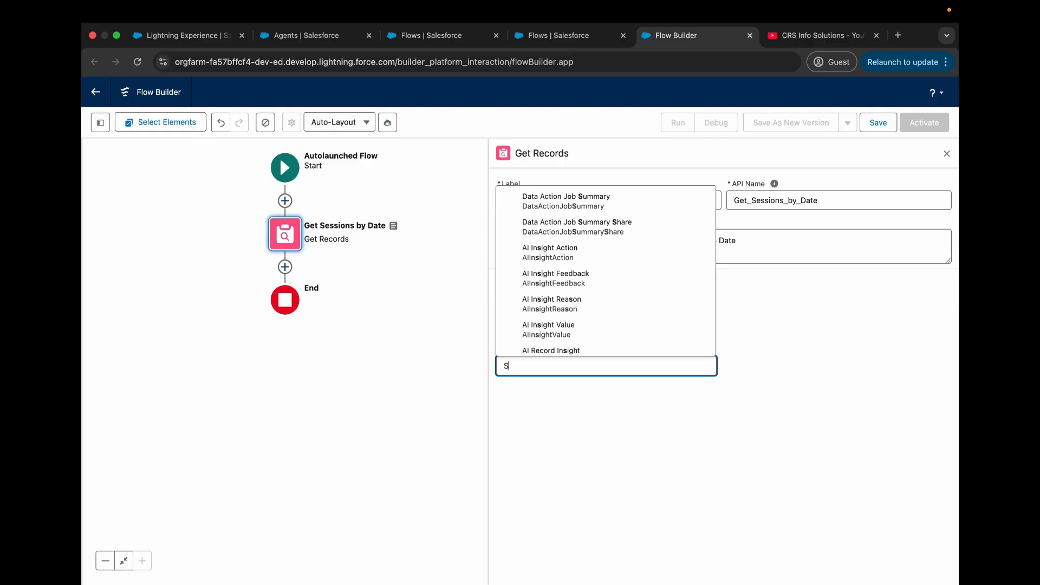
pyautogui.write('essions')
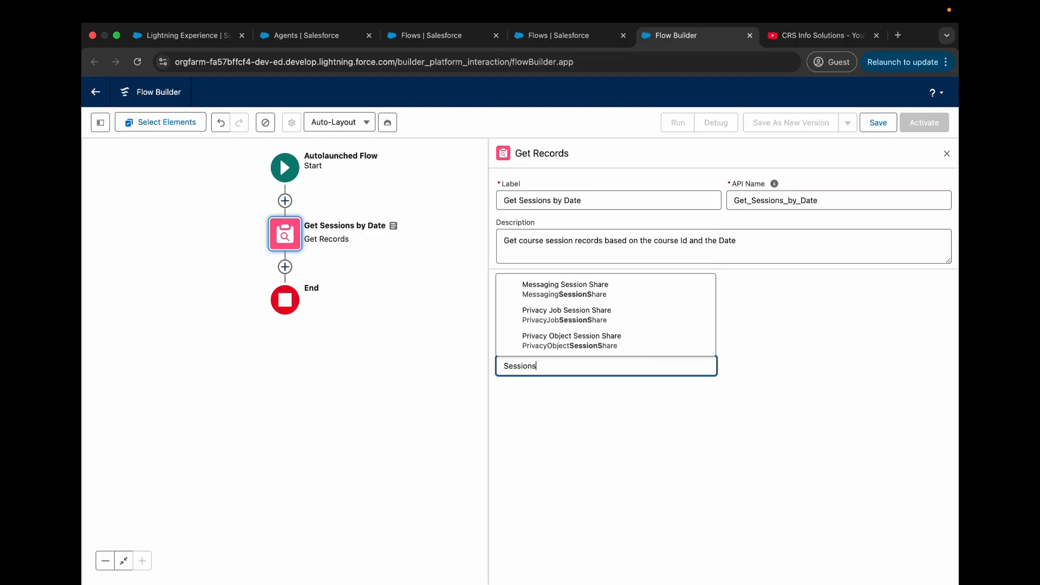
pyautogui.press('BackSpace')
pyautogui.scroll(-5, 585, 314)
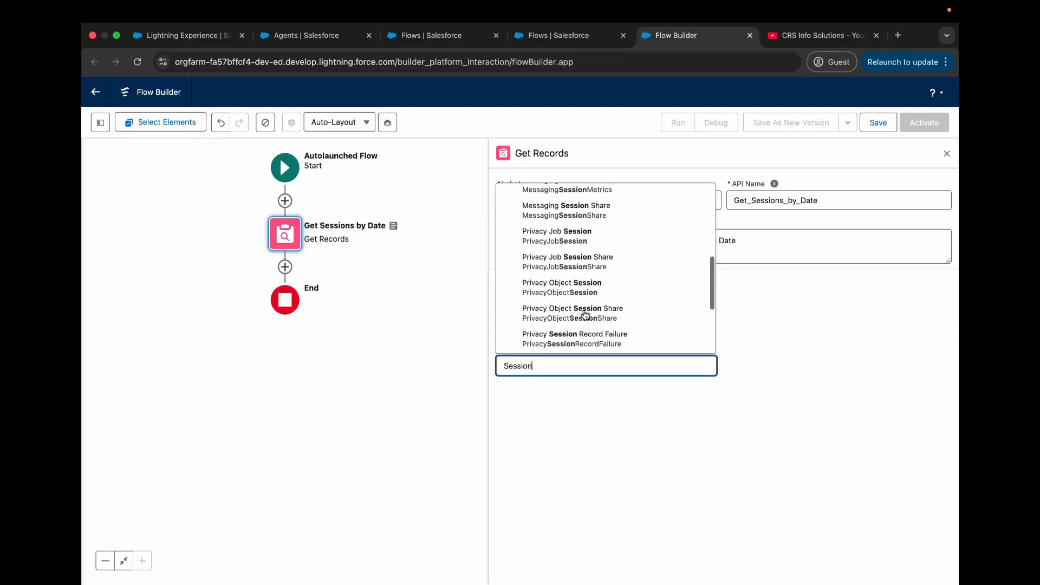
pyautogui.scroll(-3, 585, 314)
pyautogui.click(551, 261)
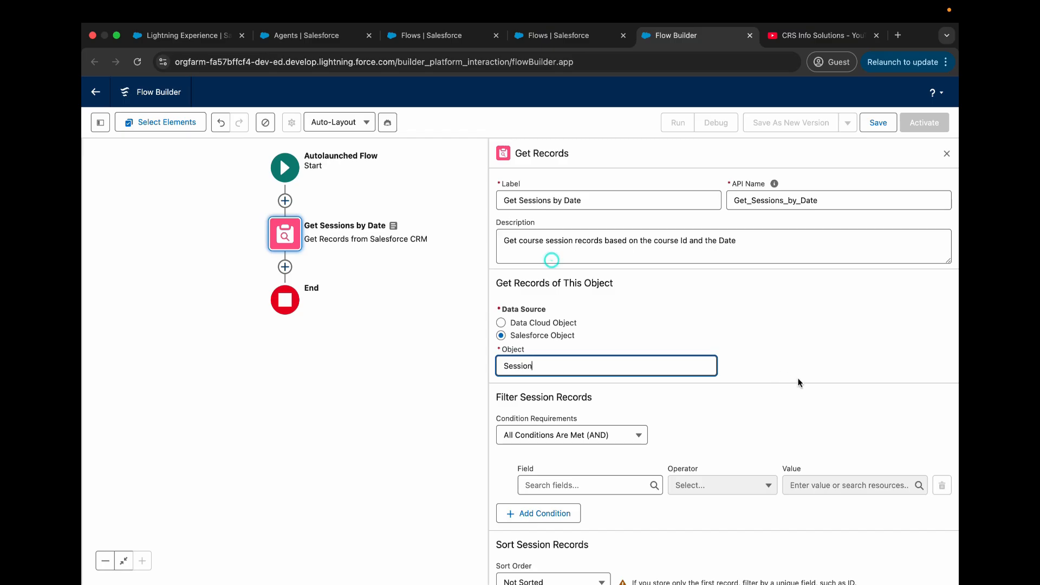
# Set the first session filter condition's field to Course__c, using the Equals operator
pyautogui.scroll(-3, 797, 379)
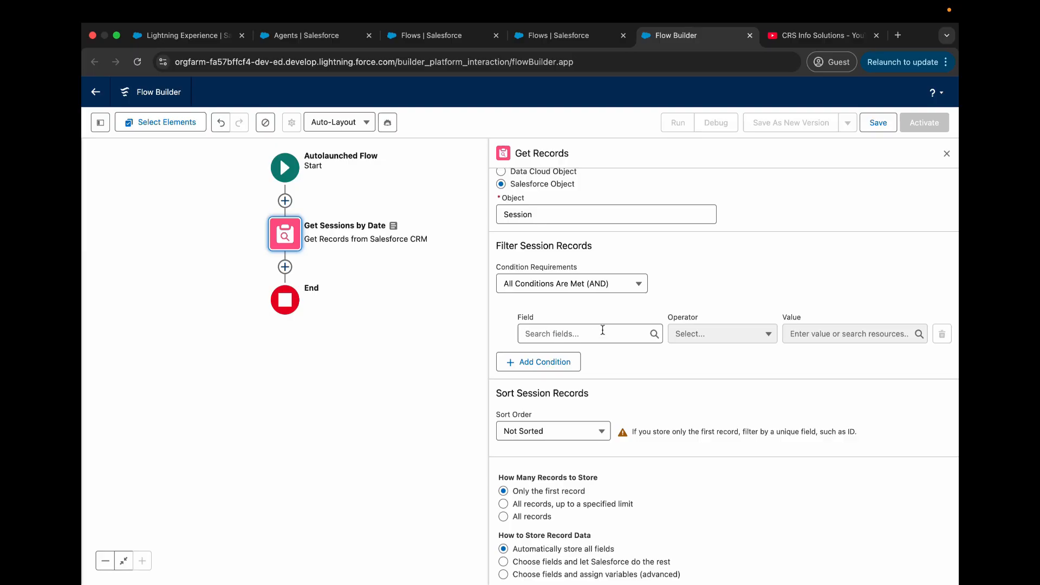
pyautogui.scroll(3, 596, 320)
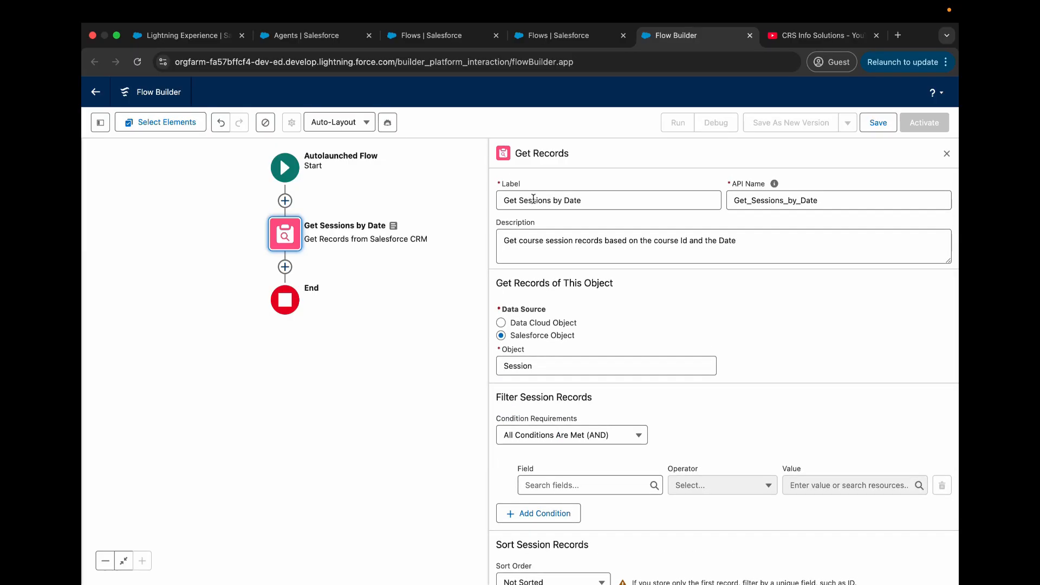
pyautogui.scroll(-3, 574, 228)
pyautogui.click(592, 333)
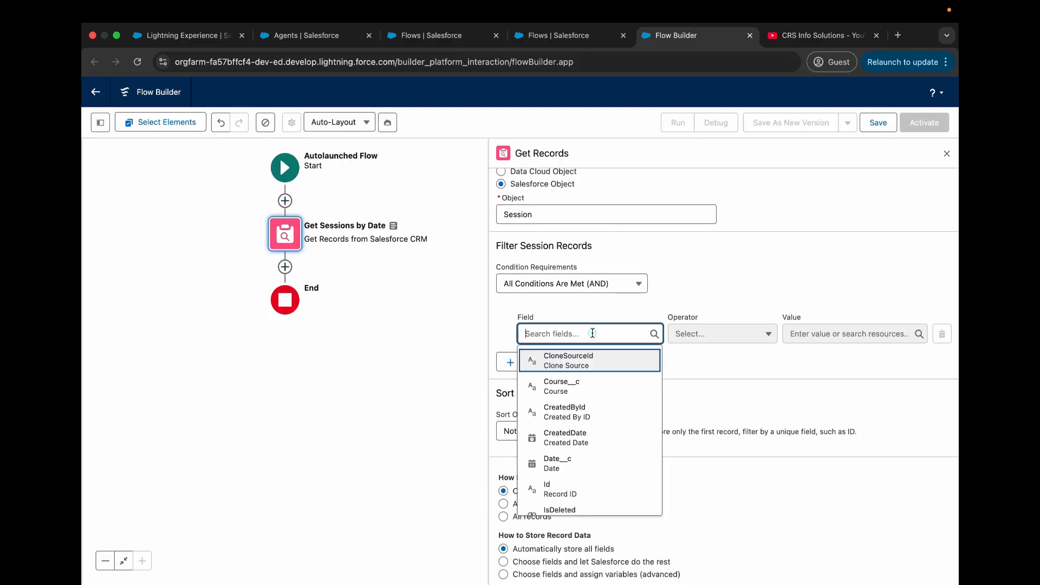
pyautogui.write('cou')
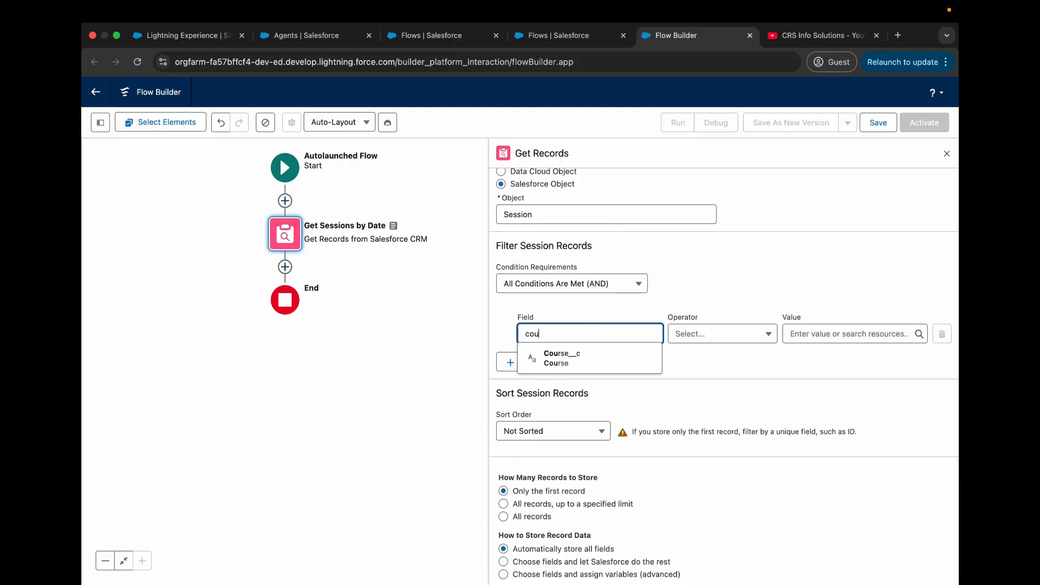
pyautogui.press('Down')
pyautogui.press('Return')
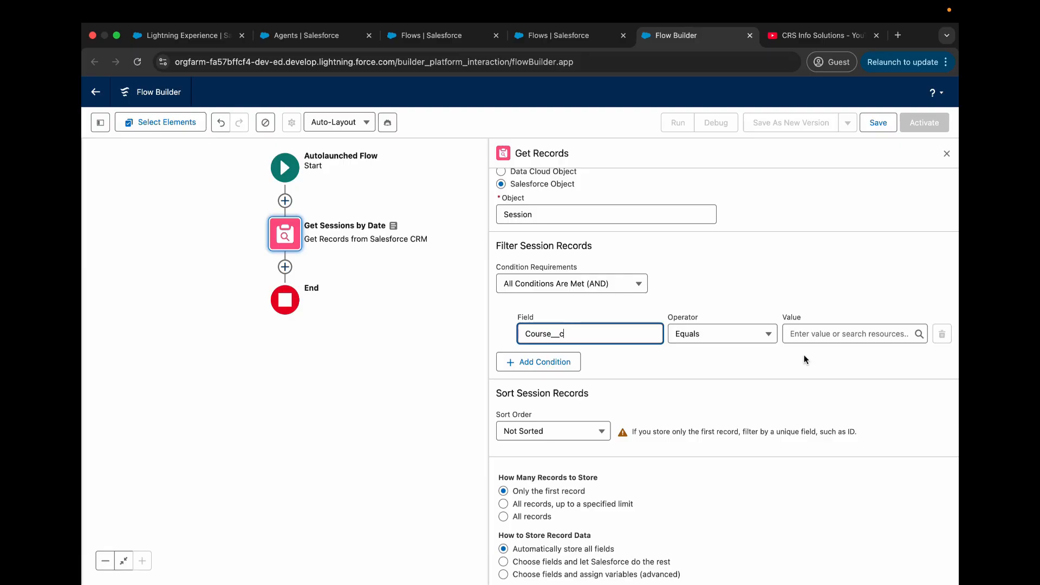
# Create a new Variable resource for the Course__c condition's value and give it the API name courseId
pyautogui.click(818, 335)
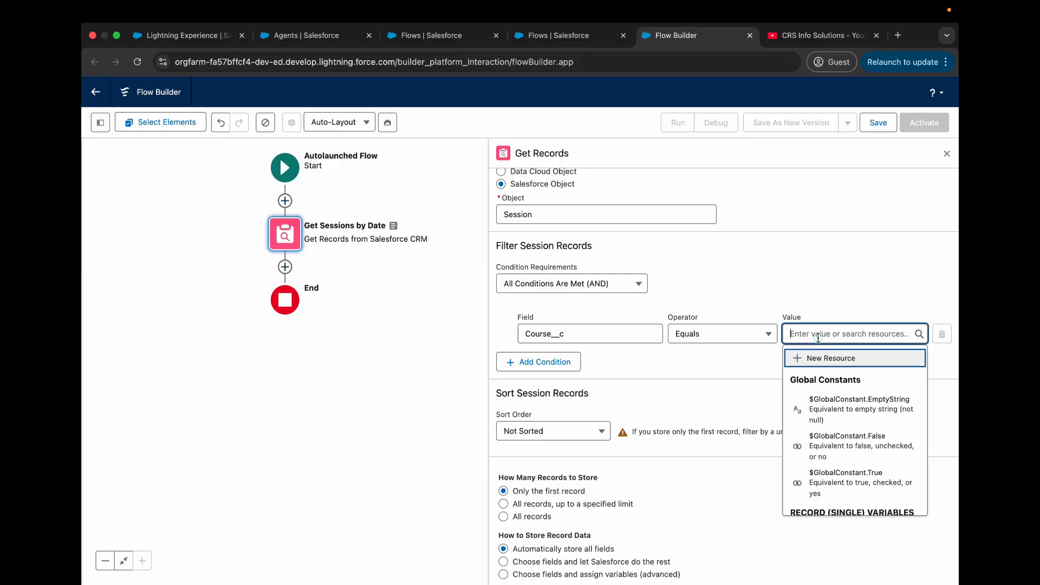
pyautogui.click(824, 357)
pyautogui.click(560, 282)
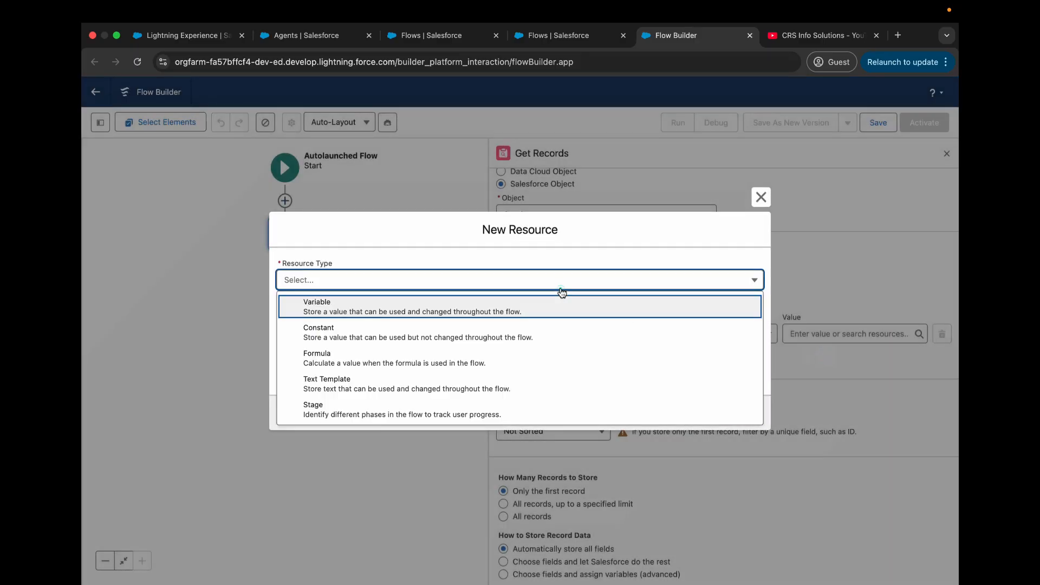
pyautogui.click(534, 313)
pyautogui.click(496, 308)
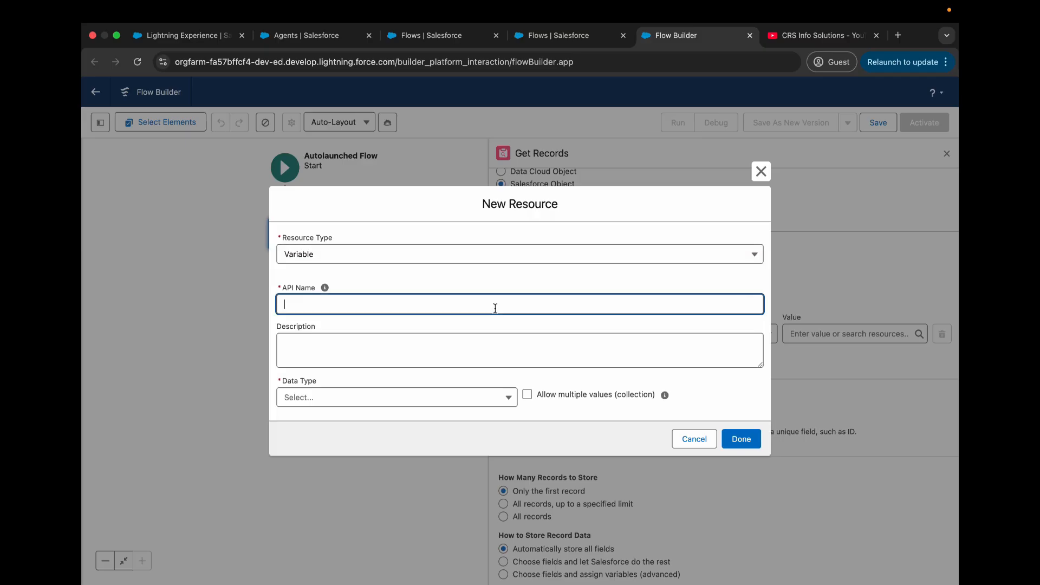
pyautogui.write('courseId')
pyautogui.click(527, 278)
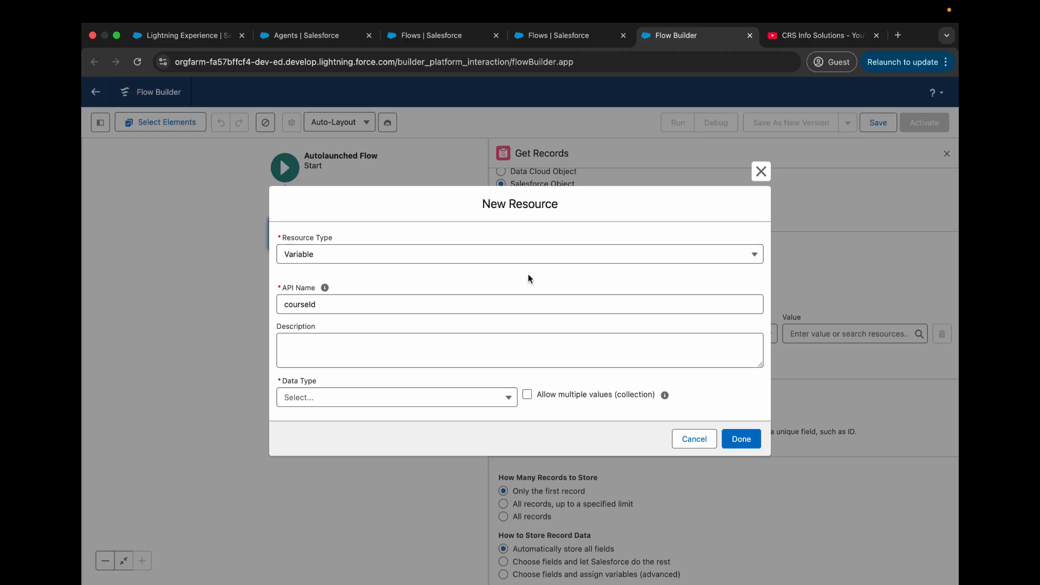
# Describe the courseId variable as "The Id of the course_c that you would like to check for"
pyautogui.click(587, 349)
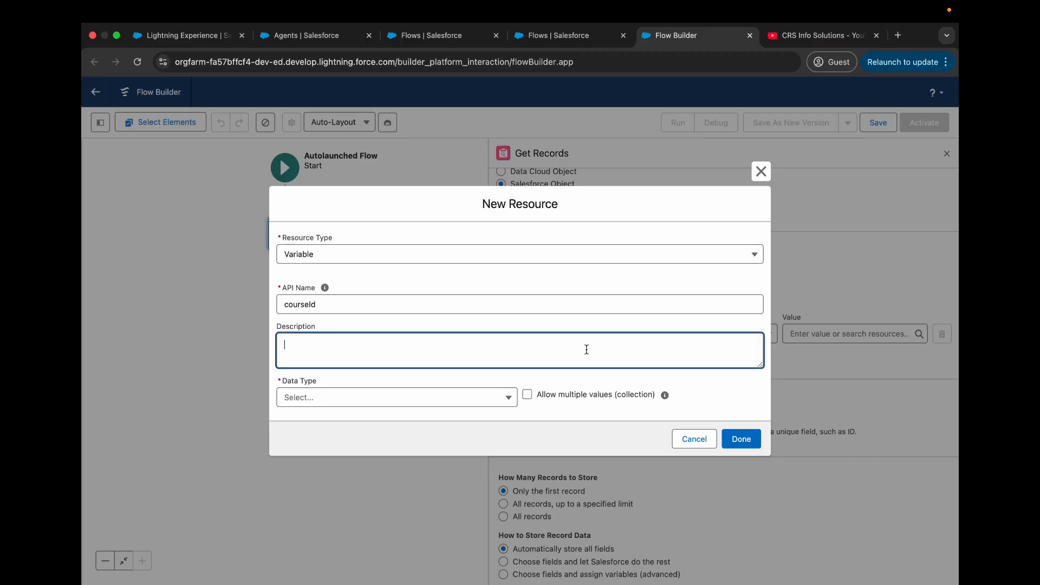
pyautogui.write('The Id')
pyautogui.write(' of the co')
pyautogui.write('urs')
pyautogui.write('e_cc')
pyautogui.write('that you ')
pyautogui.write('would like')
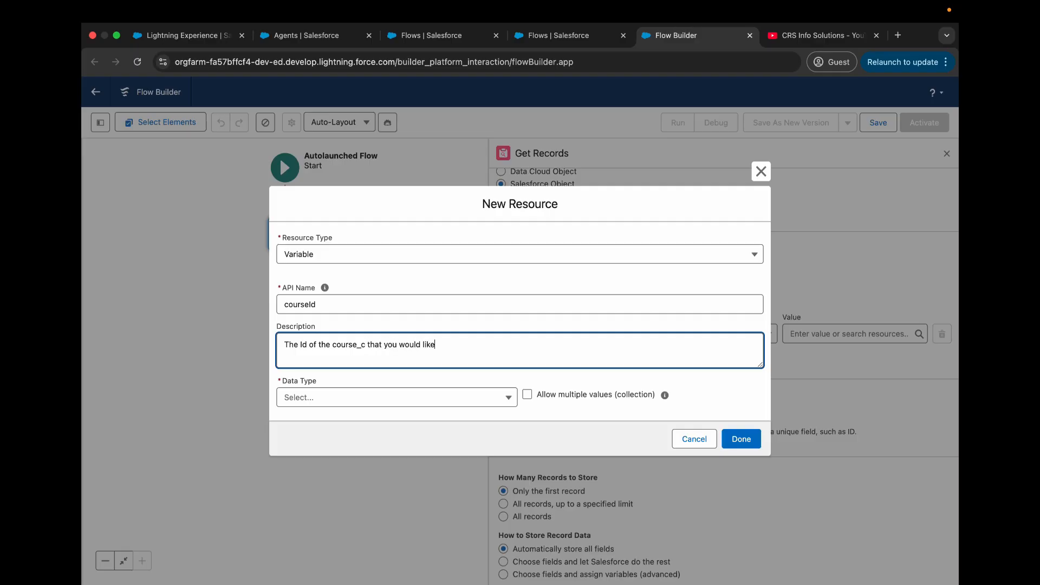
pyautogui.write(' to check for')
# Give the courseId variable the Text data type, make it available for input, and finish creating it
pyautogui.click(408, 397)
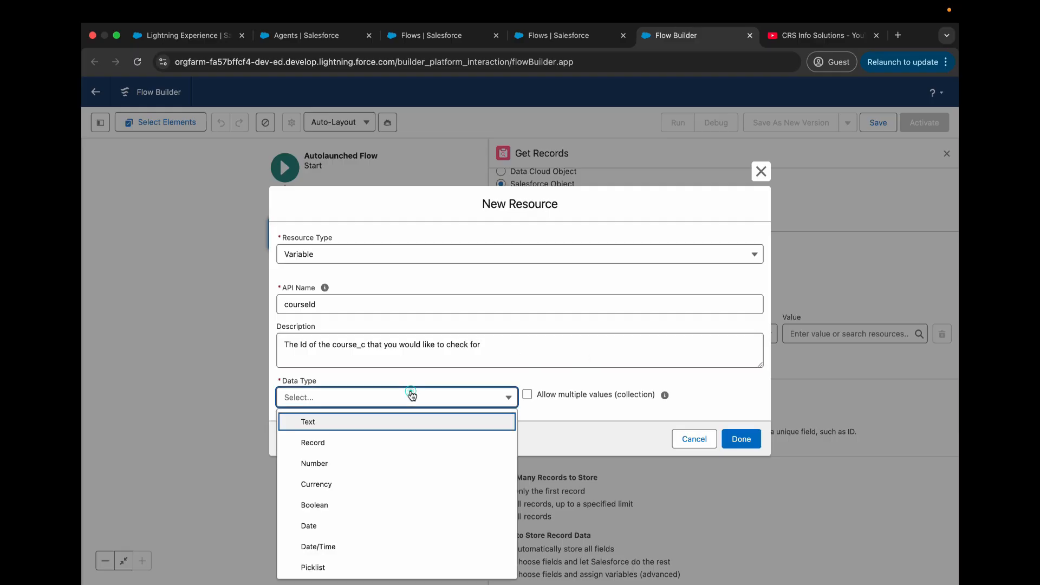
pyautogui.click(371, 425)
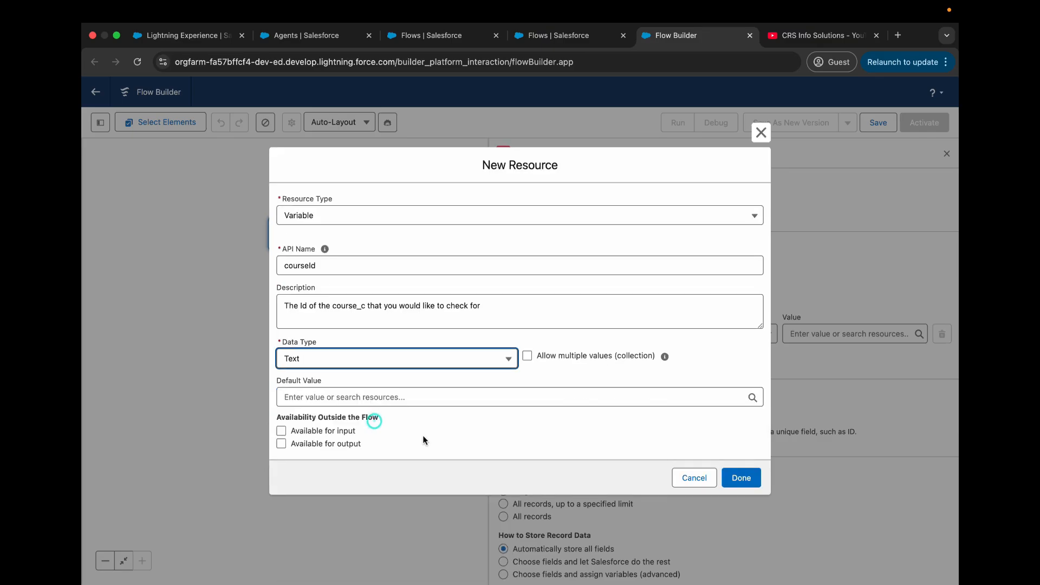
pyautogui.click(281, 431)
pyautogui.click(742, 478)
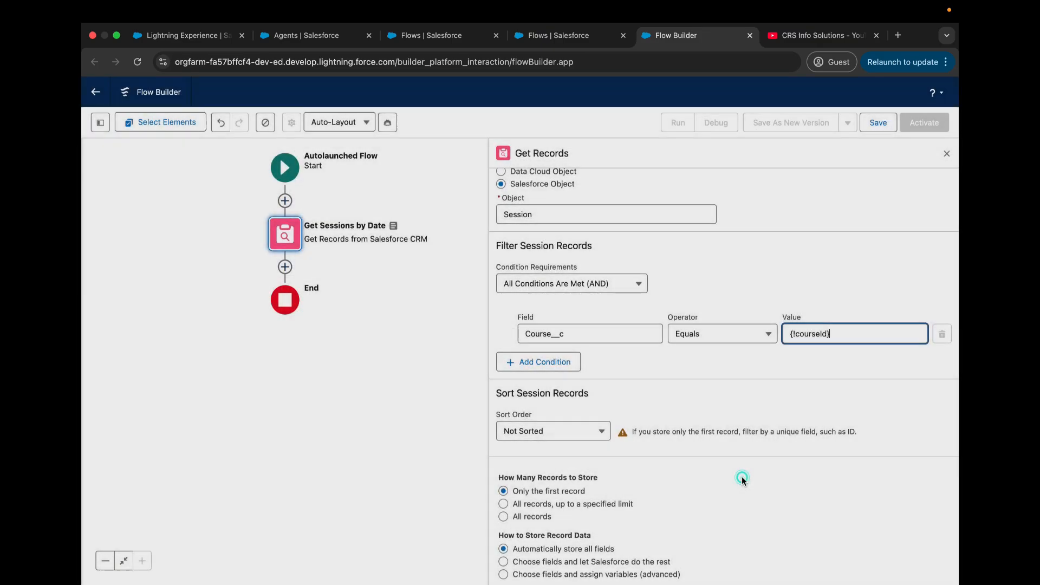
pyautogui.scroll(3, 704, 342)
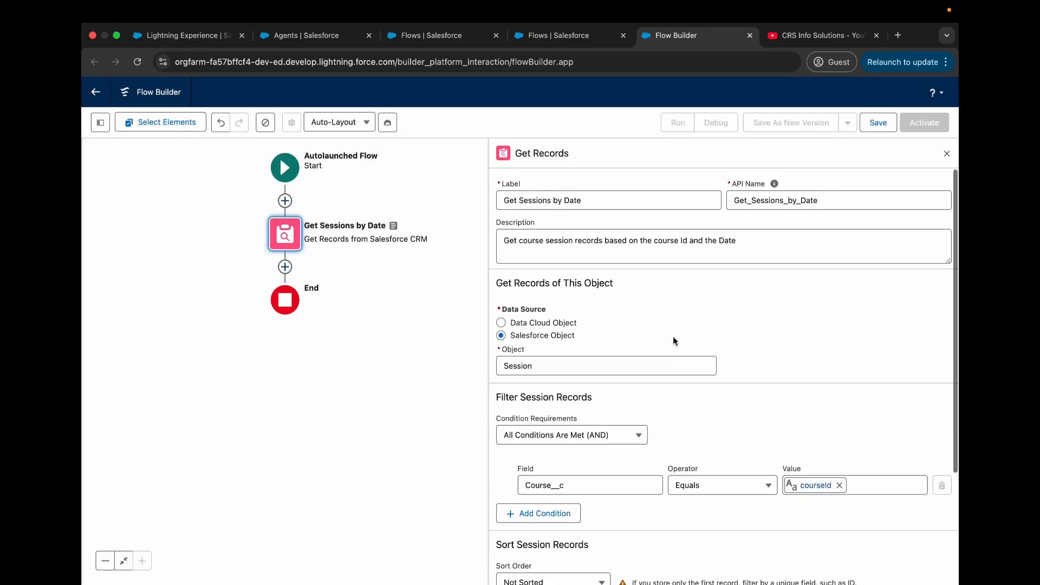